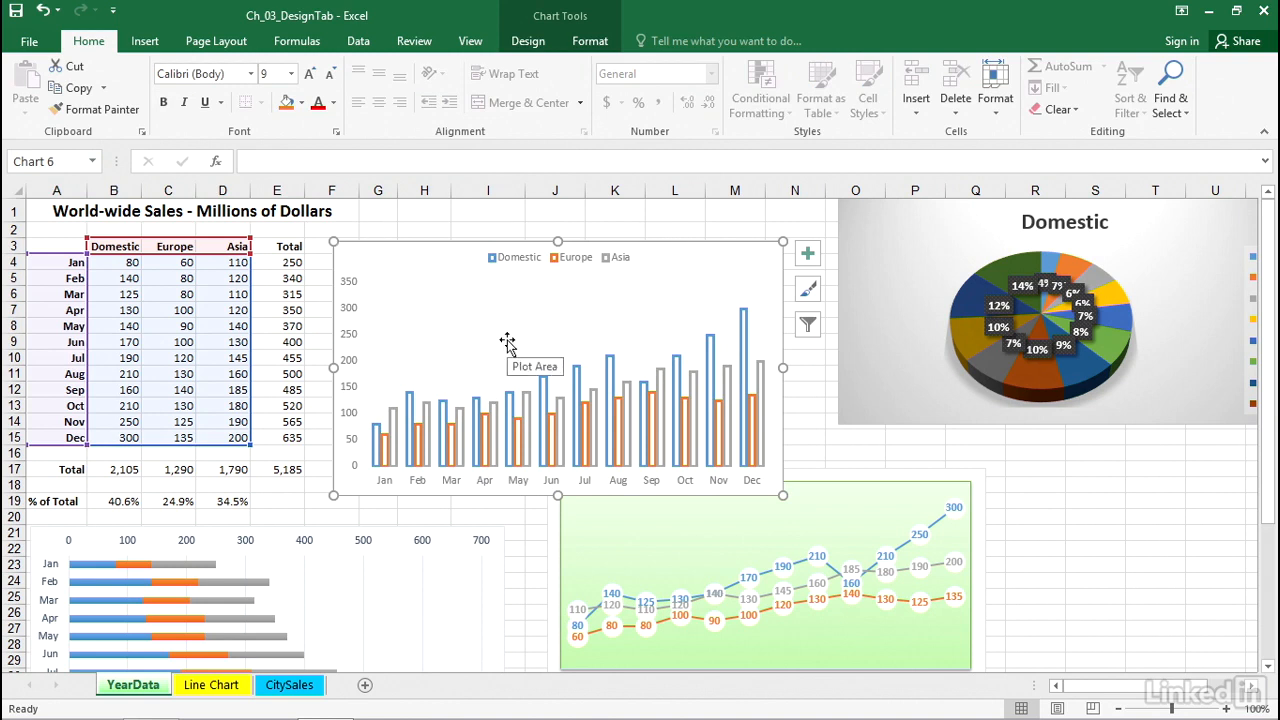
Try moving the plot area upward inside the column chart, undo the move and deselect the chart.
left_click_drag(508, 342, 500, 289)
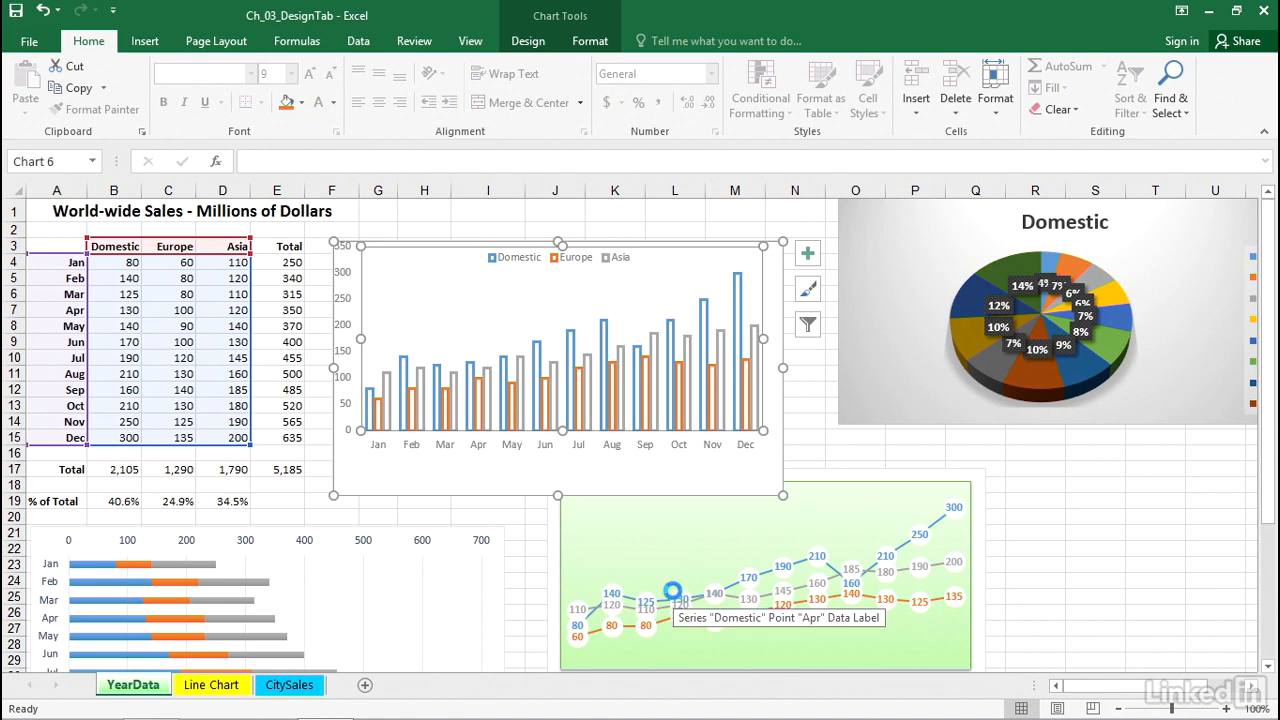
key("ctrl+z")
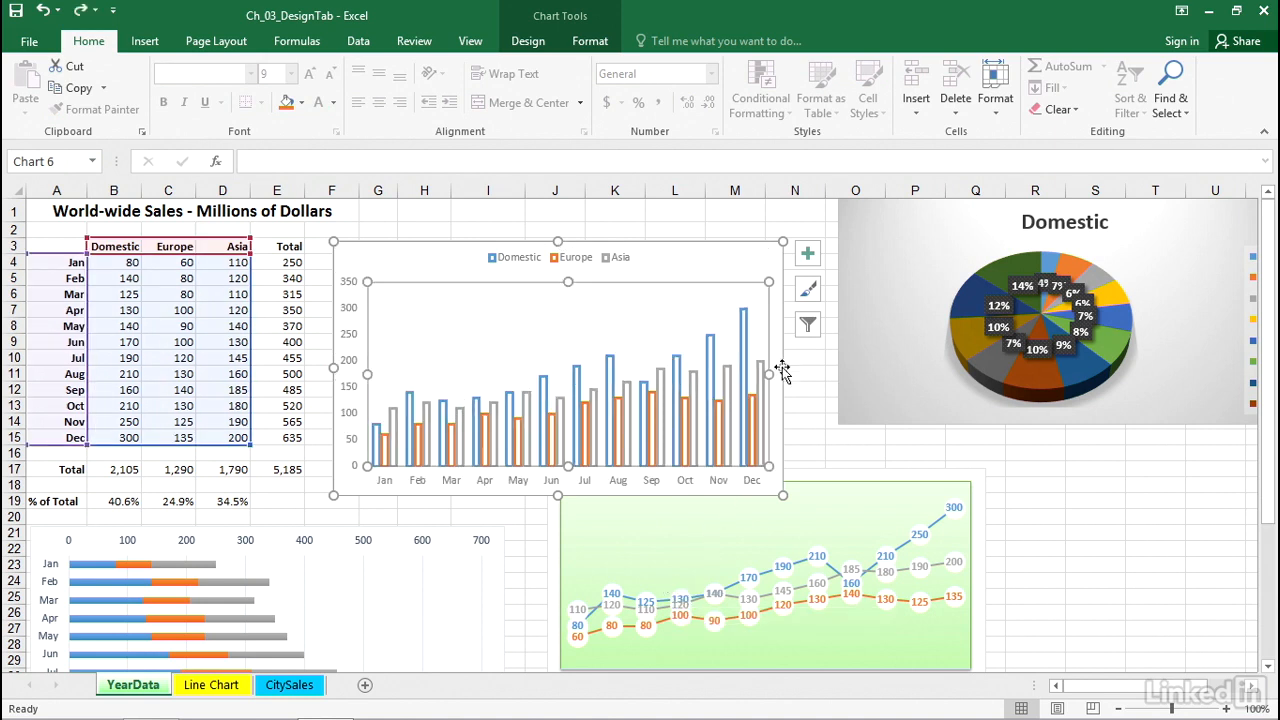
left_click(720, 206)
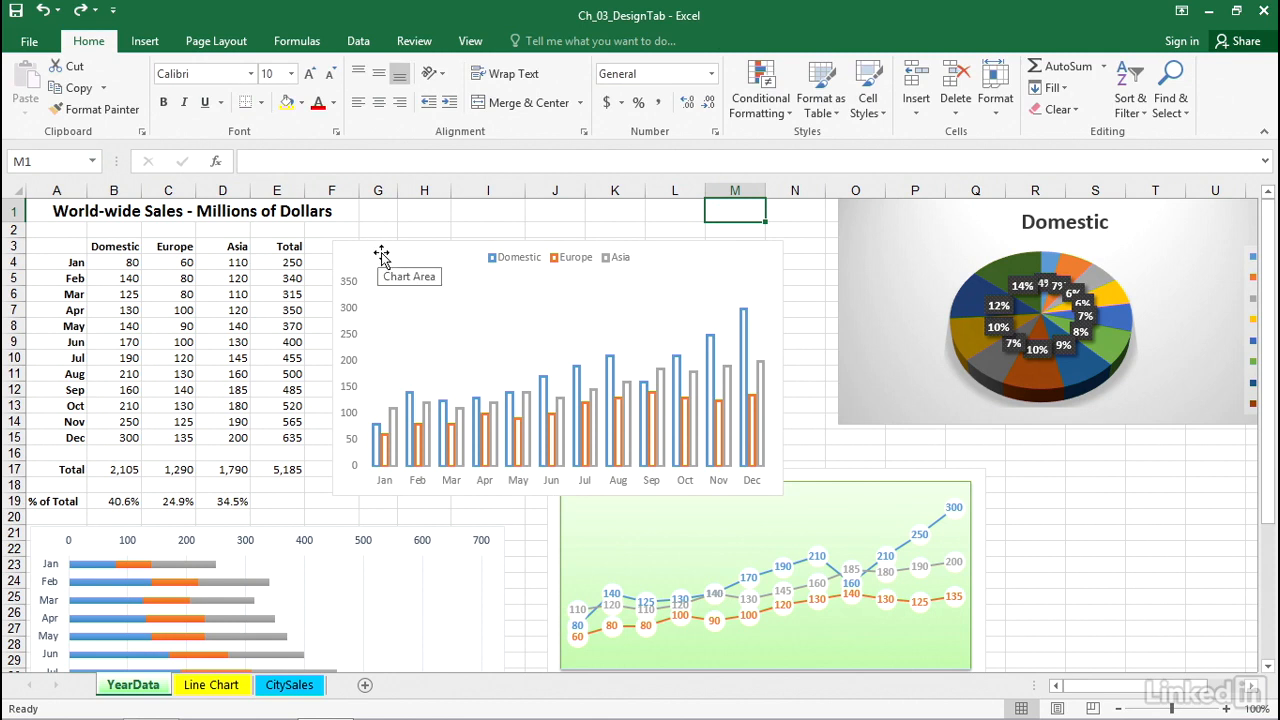
Move the column chart up and slightly right beside the data table, and apply the dark-background chart style.
left_click_drag(381, 248, 401, 227)
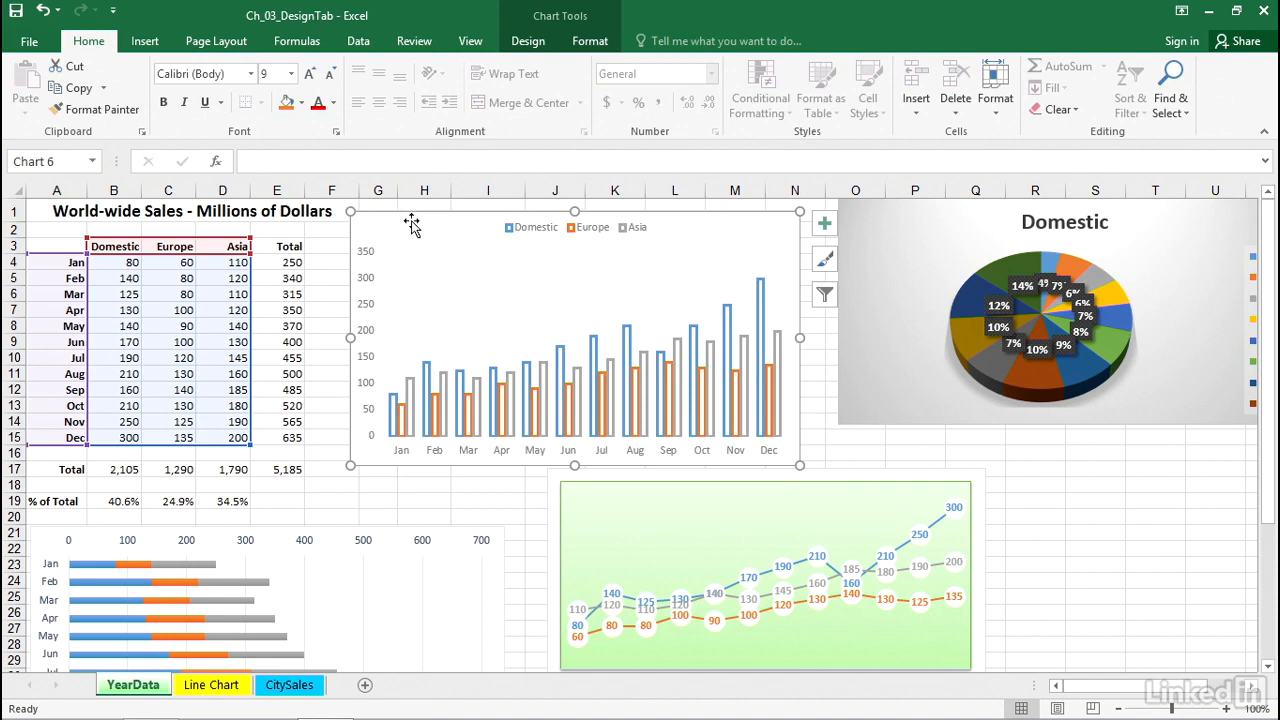
left_click(529, 41)
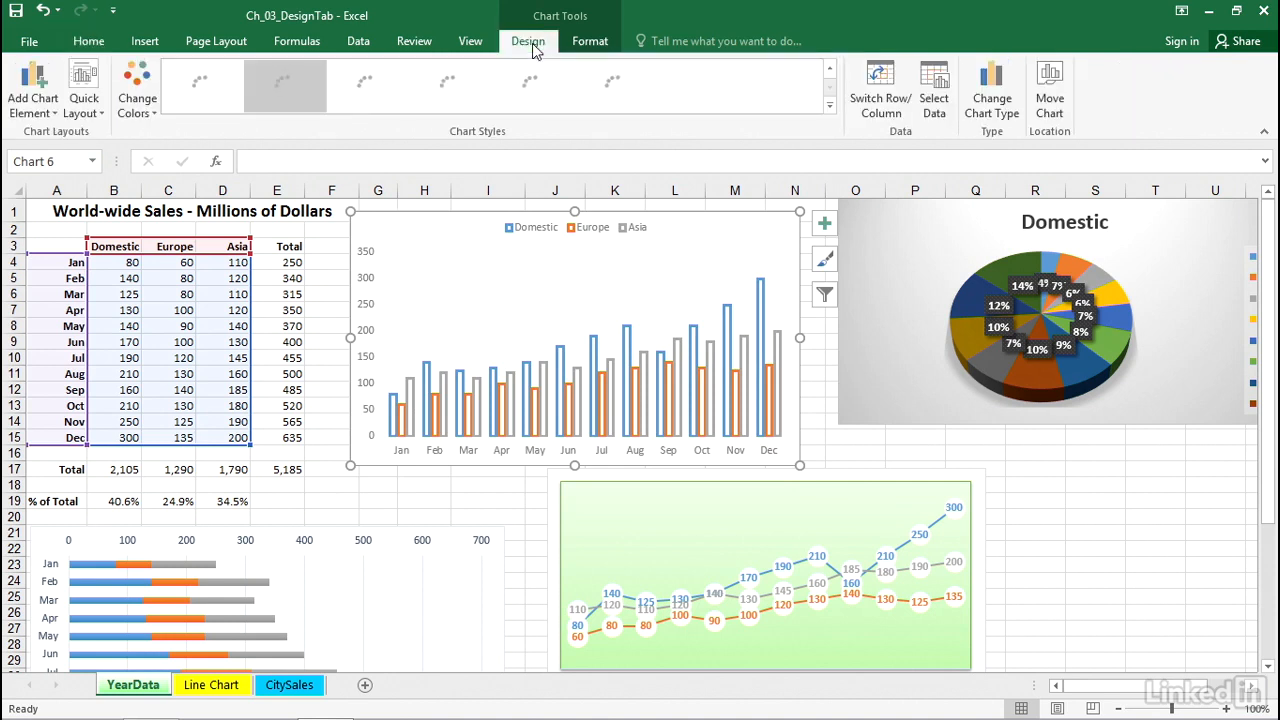
left_click(472, 88)
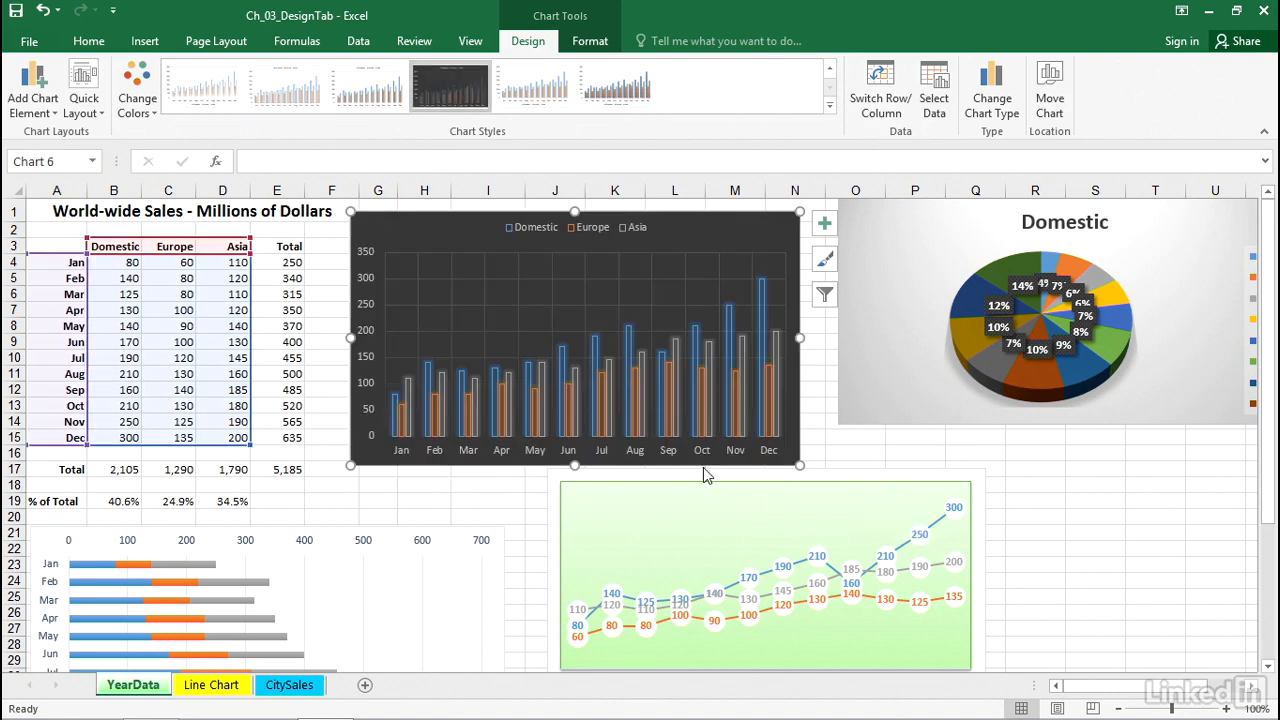
Move the green line chart to the right so it sits below the Domestic pie chart, and deselect it.
left_click(934, 476)
left_click_drag(934, 476, 1154, 457)
left_click(738, 487)
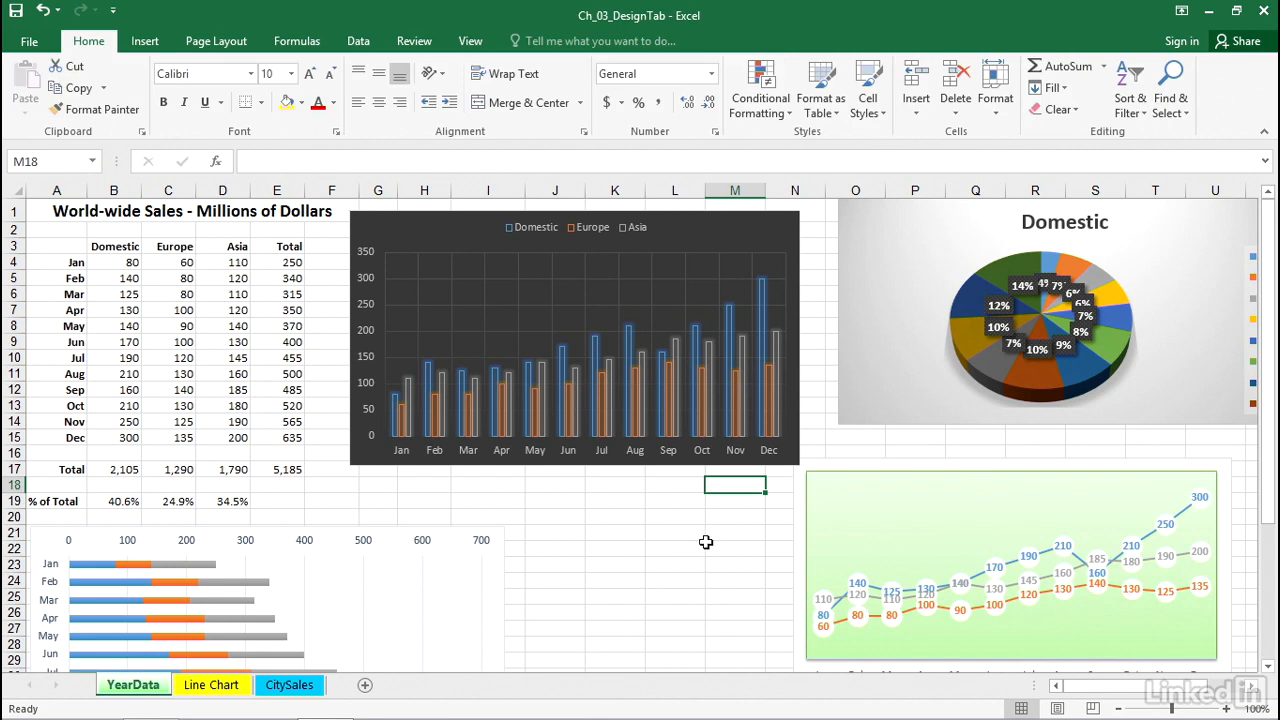
Resize the dark column chart slightly by lowering its upper edge and extending its right edge outward.
left_click(726, 235)
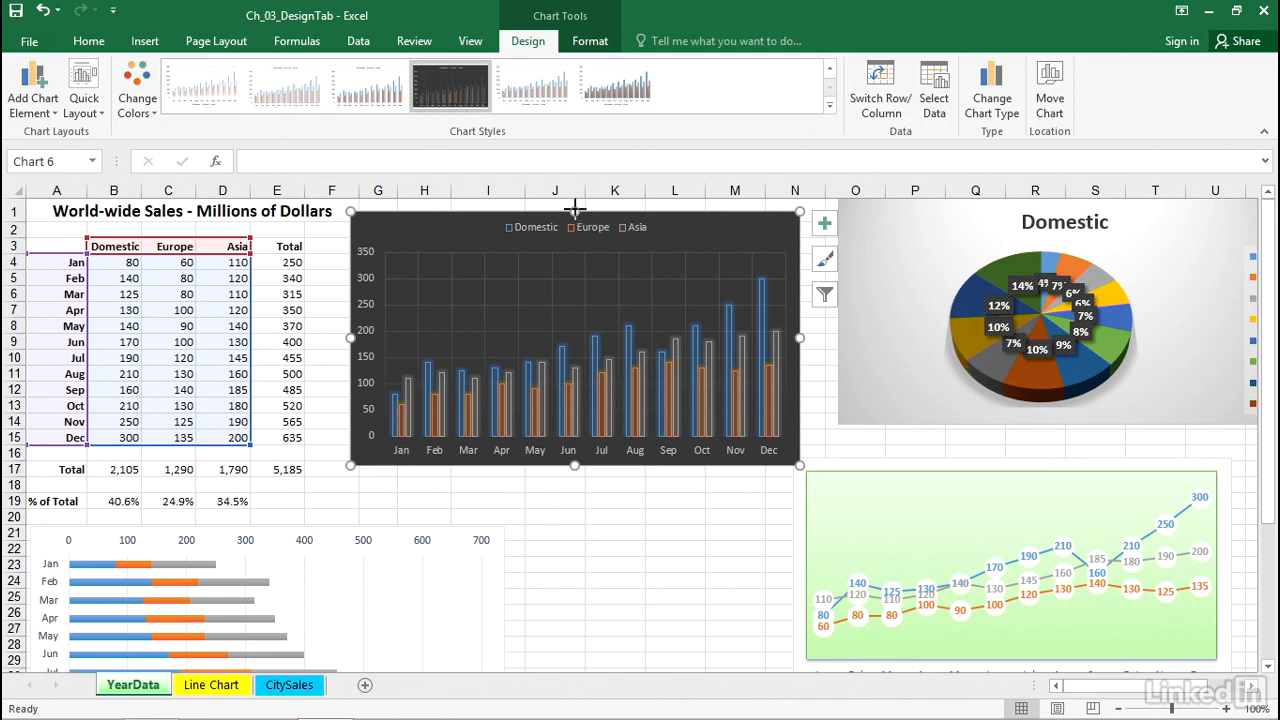
mouse_move(575, 207)
left_mouse_down()
mouse_move(571, 284)
mouse_move(575, 220)
left_mouse_up()
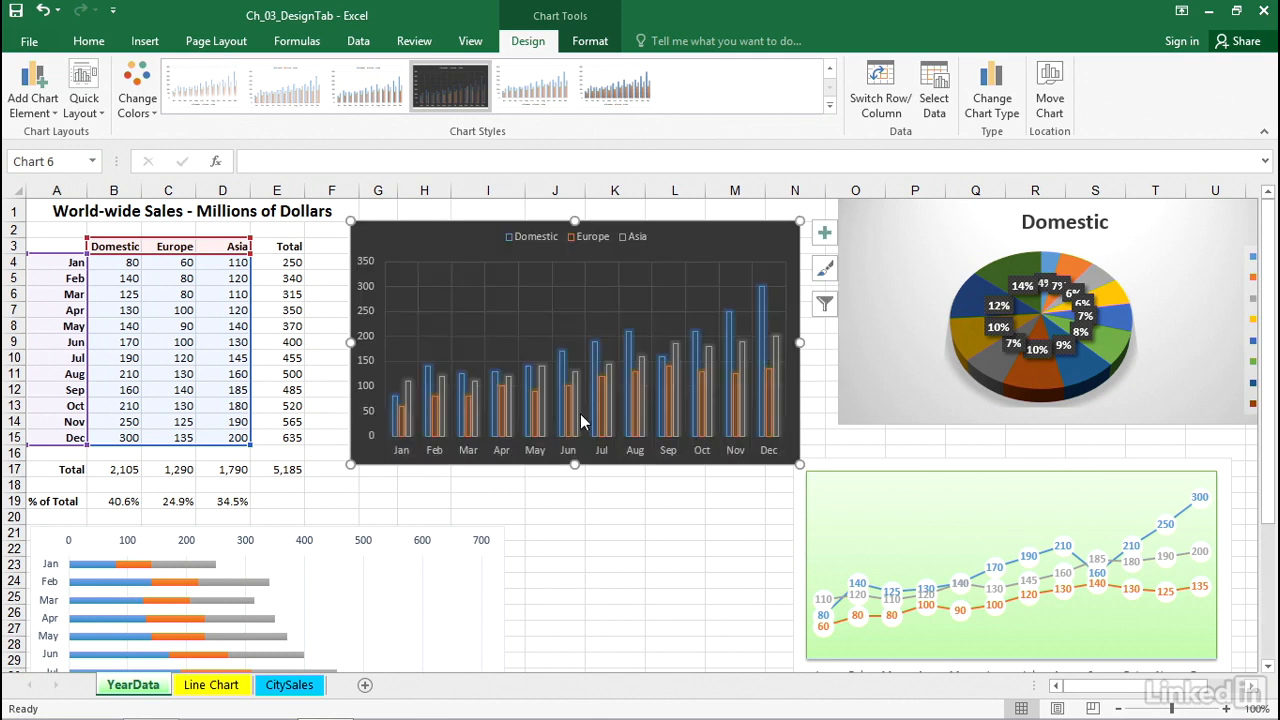
mouse_move(800, 342)
left_mouse_down()
mouse_move(780, 339)
mouse_move(802, 342)
left_mouse_up()
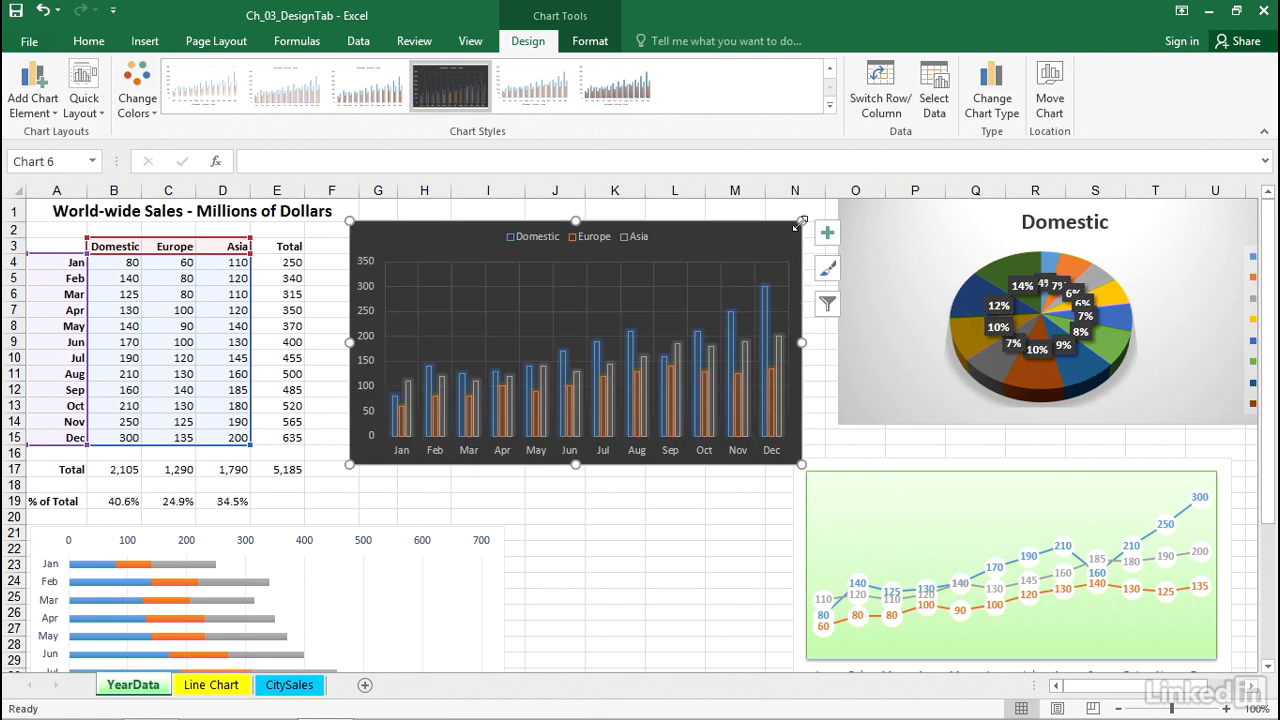
mouse_move(802, 224)
left_mouse_down()
mouse_move(677, 207)
mouse_move(894, 200)
mouse_move(923, 326)
mouse_move(772, 325)
mouse_move(737, 209)
mouse_move(803, 220)
left_mouse_up()
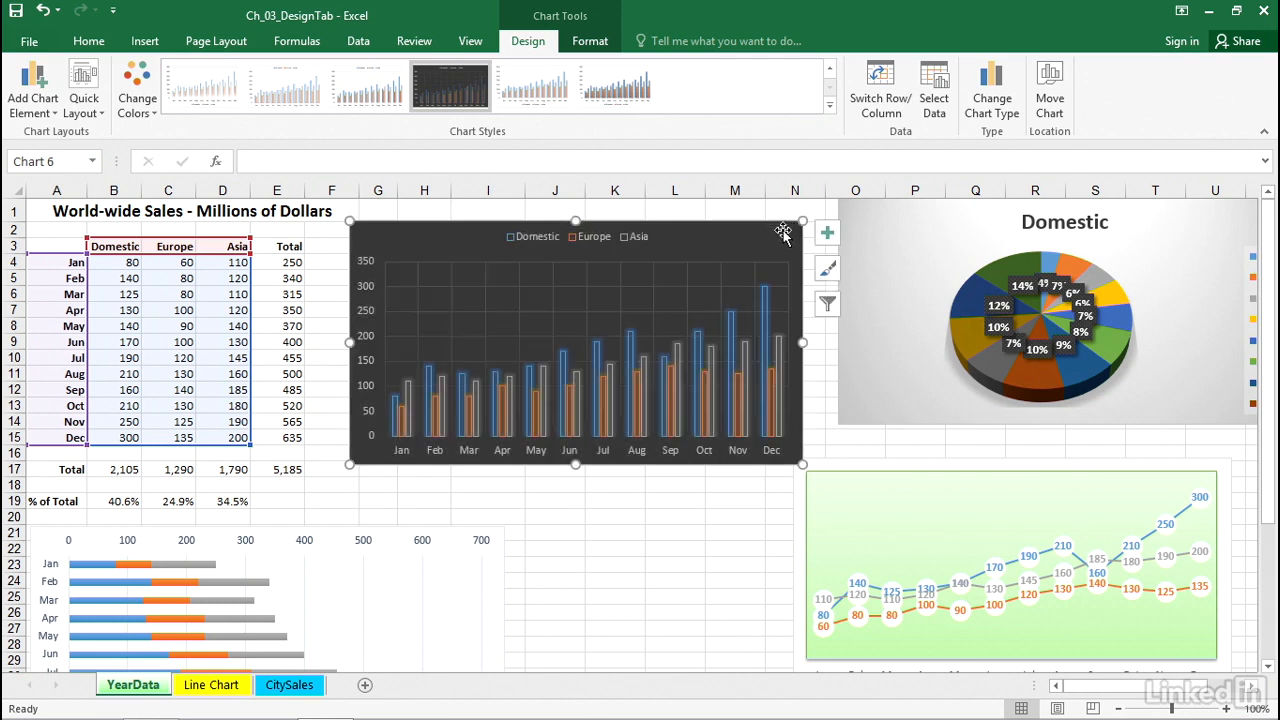
left_click(726, 518)
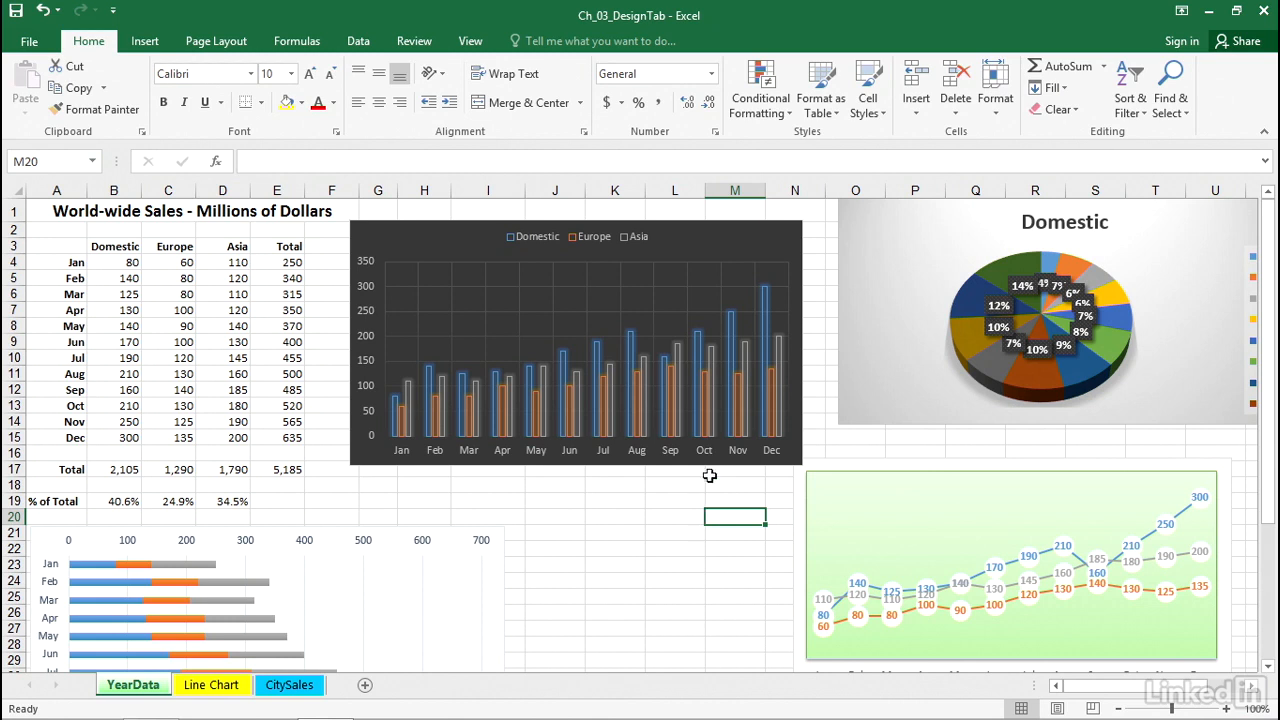
Try shrinking the column chart's height by lowering its upper edge to about row 8, and undo it.
left_click(667, 243)
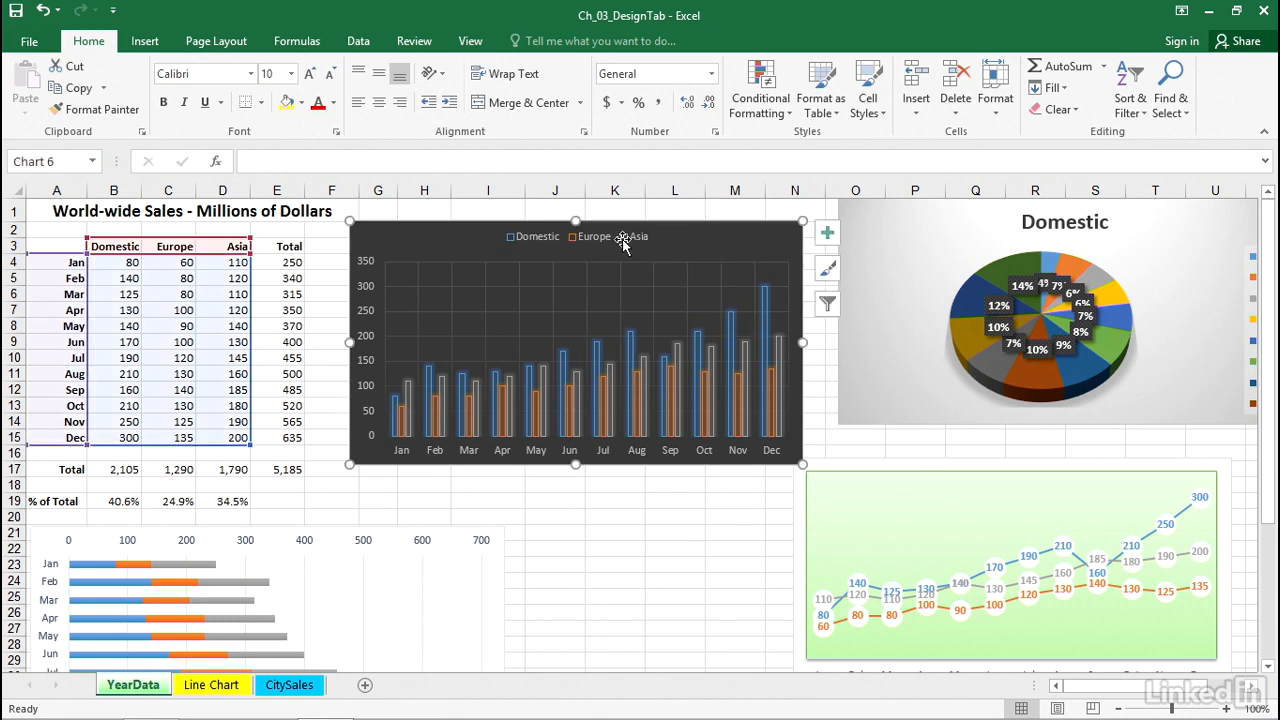
left_click_drag(582, 220, 580, 322)
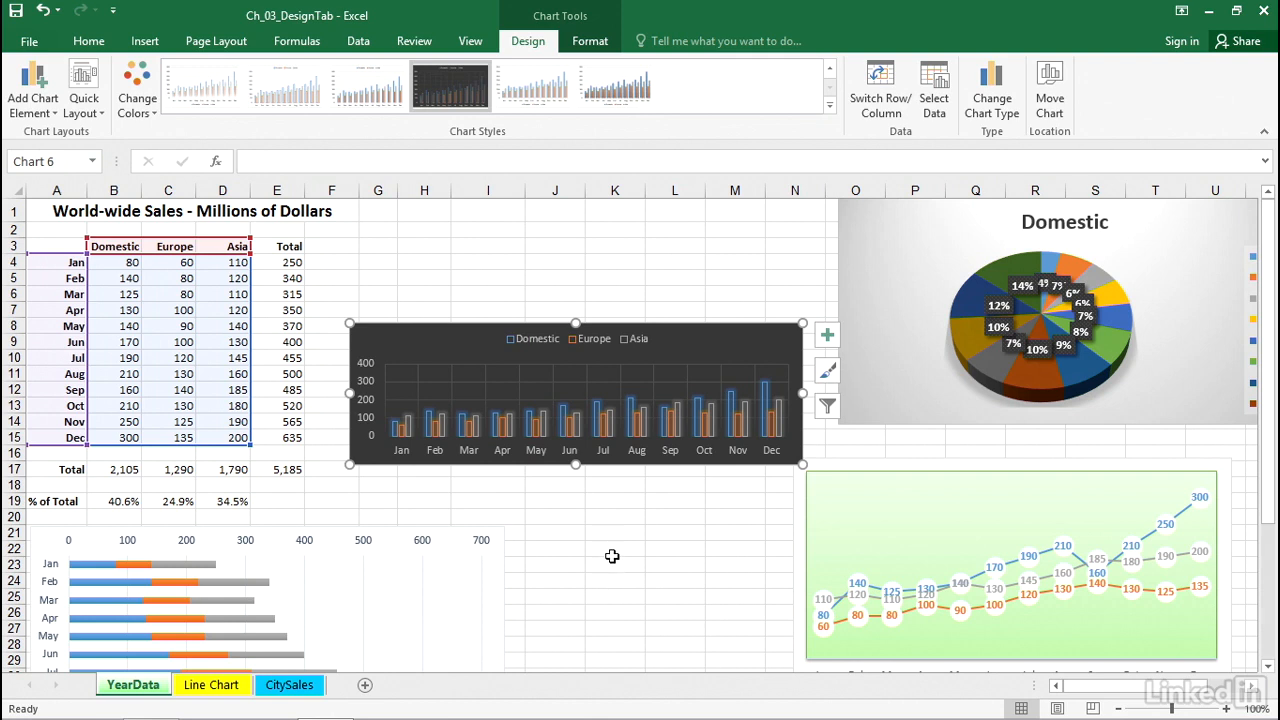
key("ctrl+z")
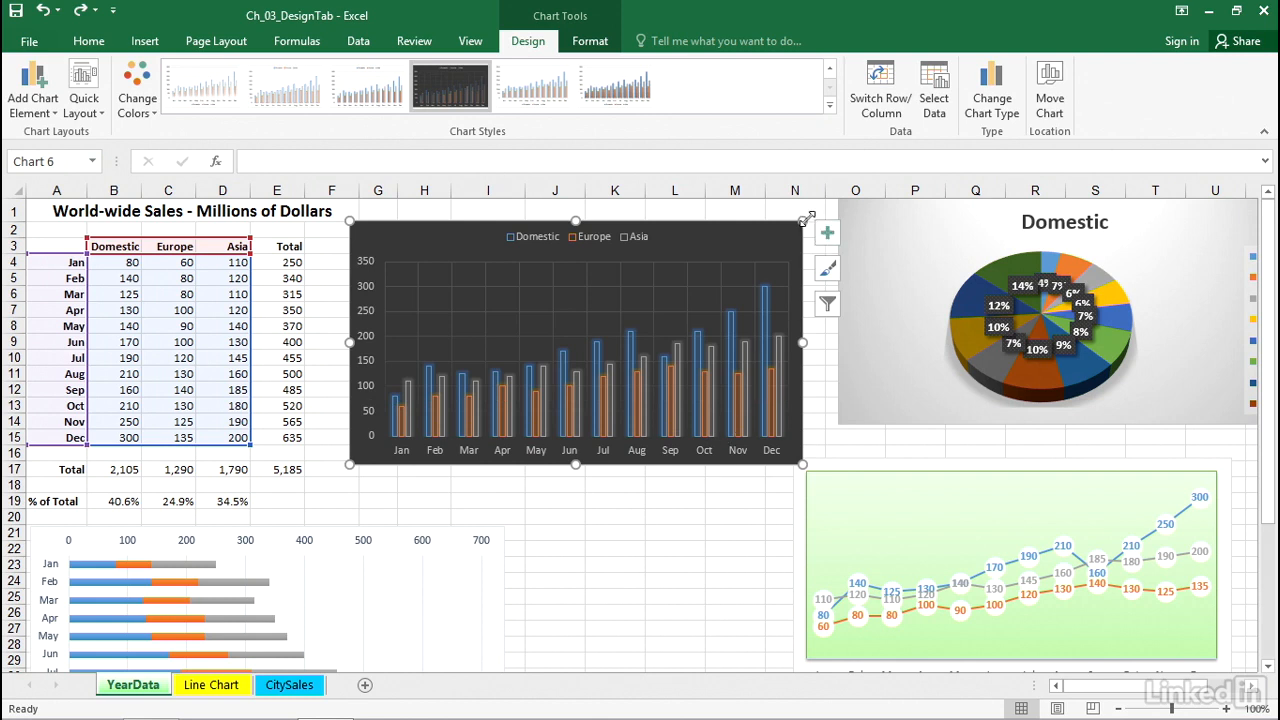
Enlarge the column chart proportionally from its upper-right corner and from its lower-left corner.
mouse_move(803, 218)
left_mouse_down()
mouse_move(668, 233)
mouse_move(663, 294)
mouse_move(757, 294)
mouse_move(754, 260)
mouse_move(738, 258)
mouse_move(678, 307)
mouse_move(628, 314)
mouse_move(826, 208)
left_mouse_up()
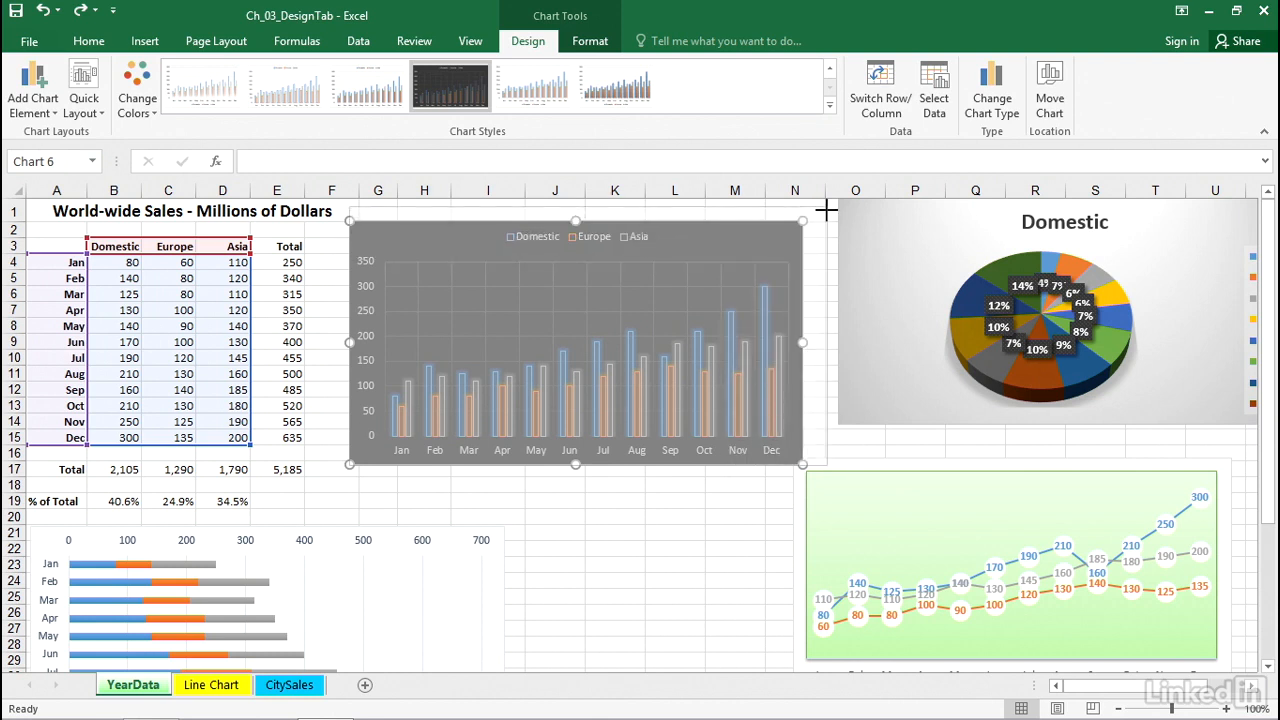
left_click_drag(828, 208, 827, 207)
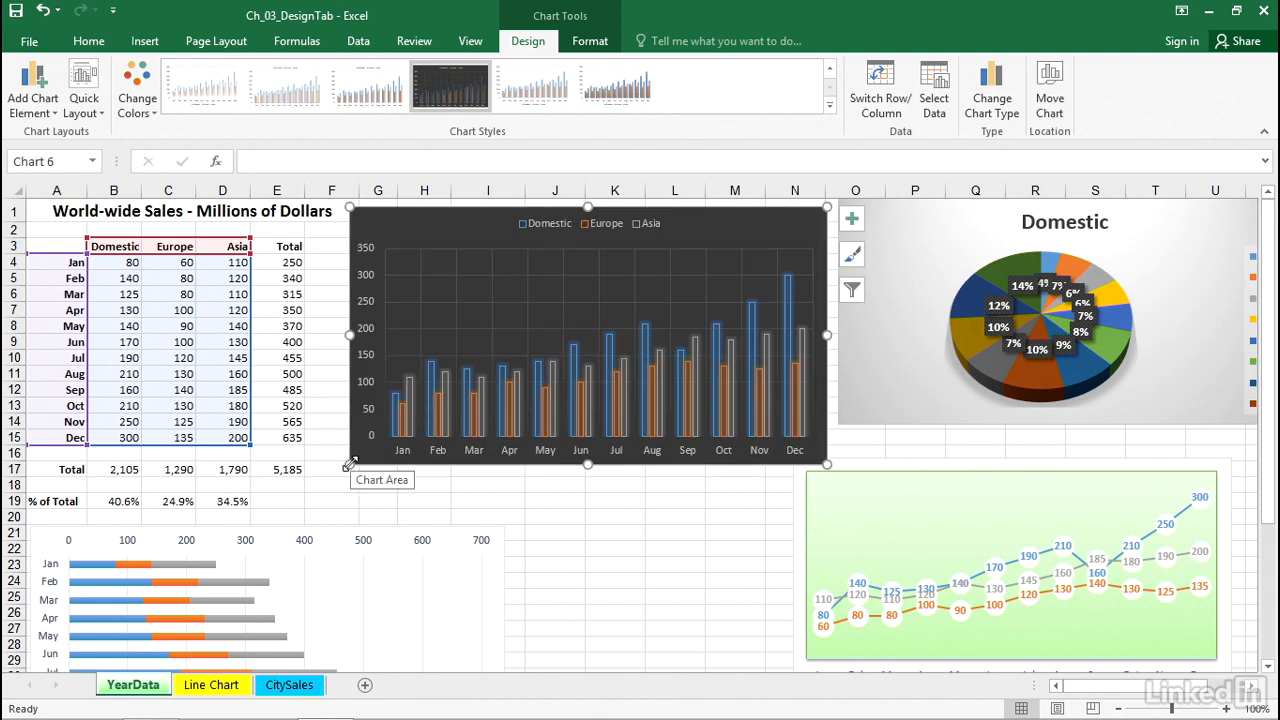
left_click_drag(349, 464, 325, 506)
left_click(618, 578)
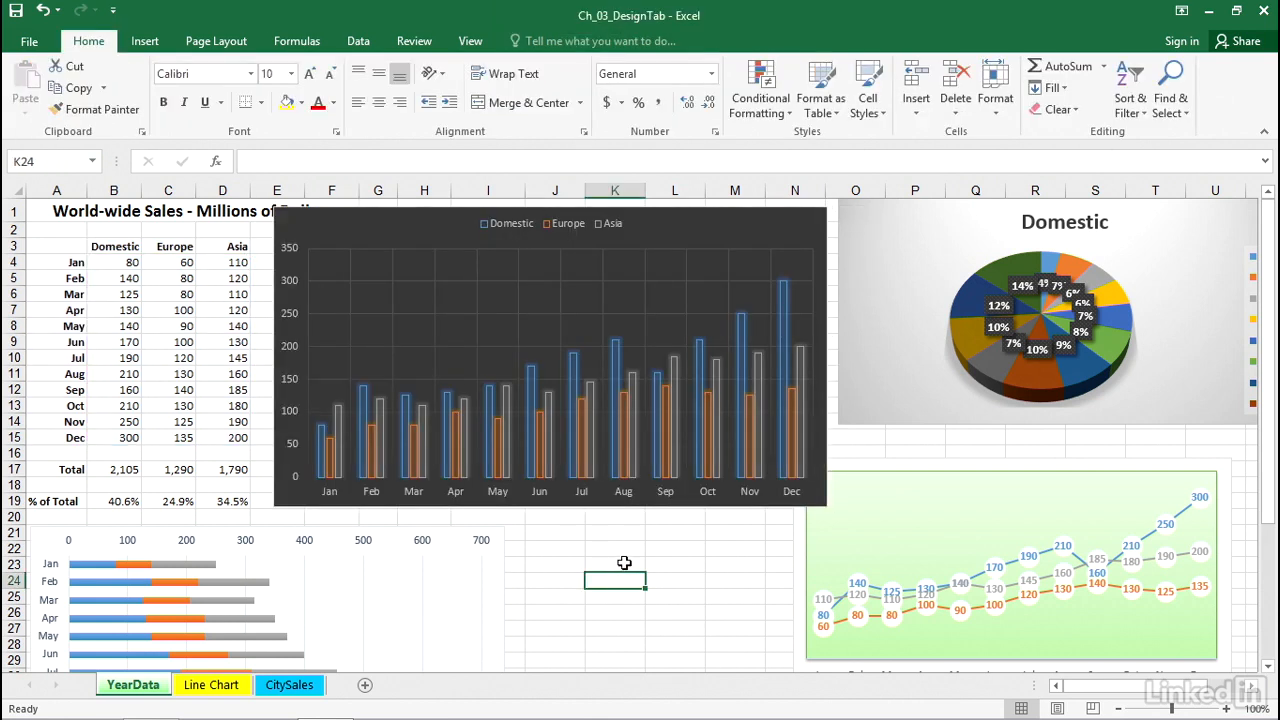
Reduce the column chart's width and height symmetrically about its center, and deselect it.
left_click(680, 234)
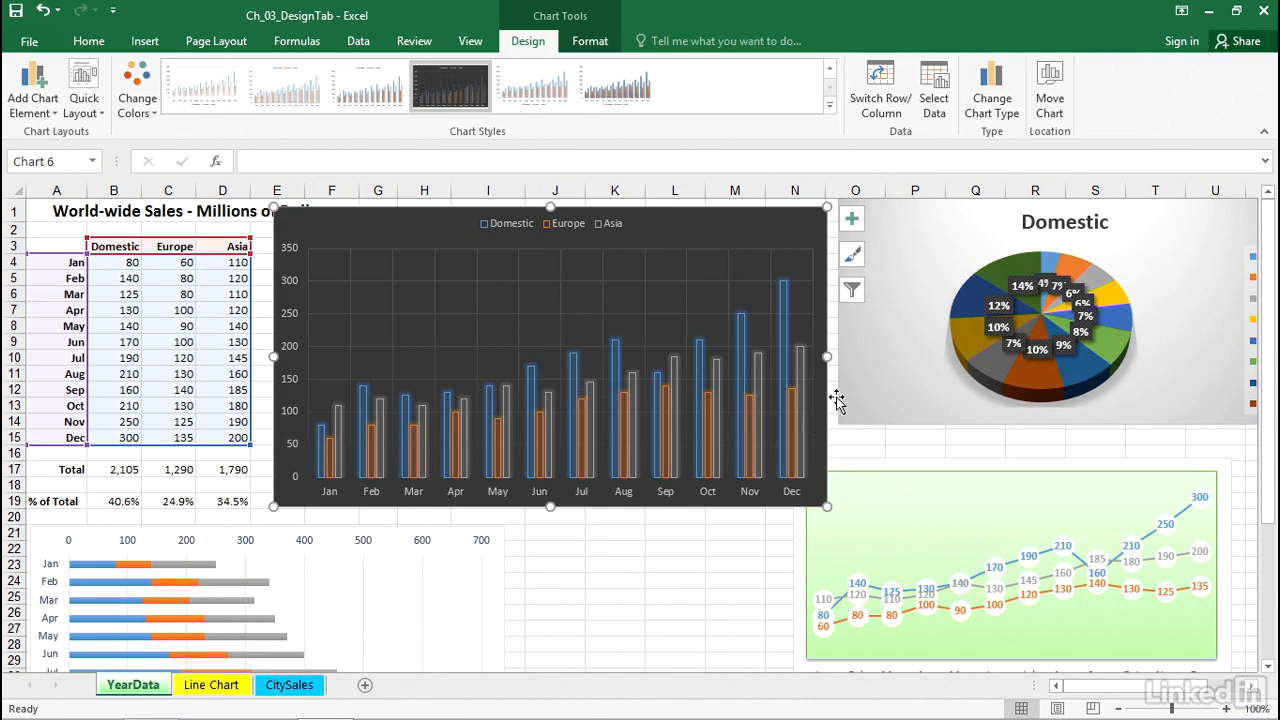
left_click_drag(828, 358, 827, 358)
mouse_move(827, 357)
left_mouse_down()
mouse_move(660, 372)
mouse_move(648, 360)
mouse_move(814, 352)
mouse_move(805, 346)
left_mouse_up()
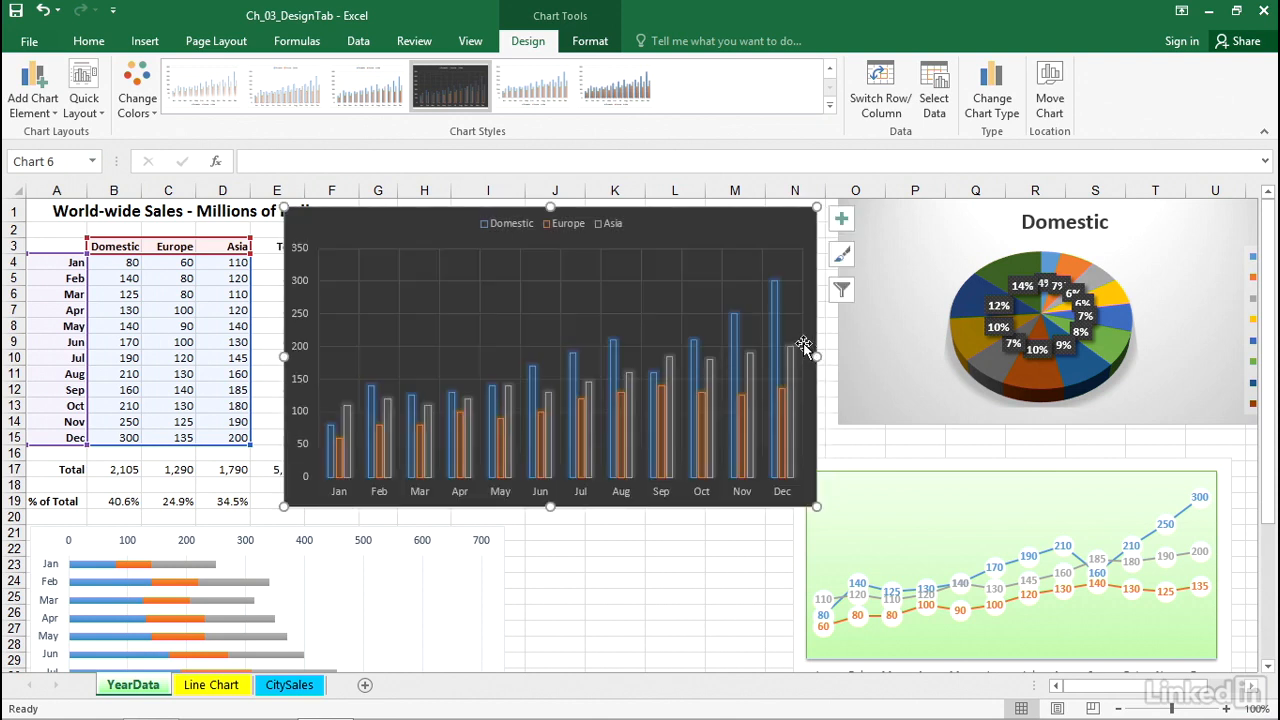
key("ctrl+q")
key("Escape")
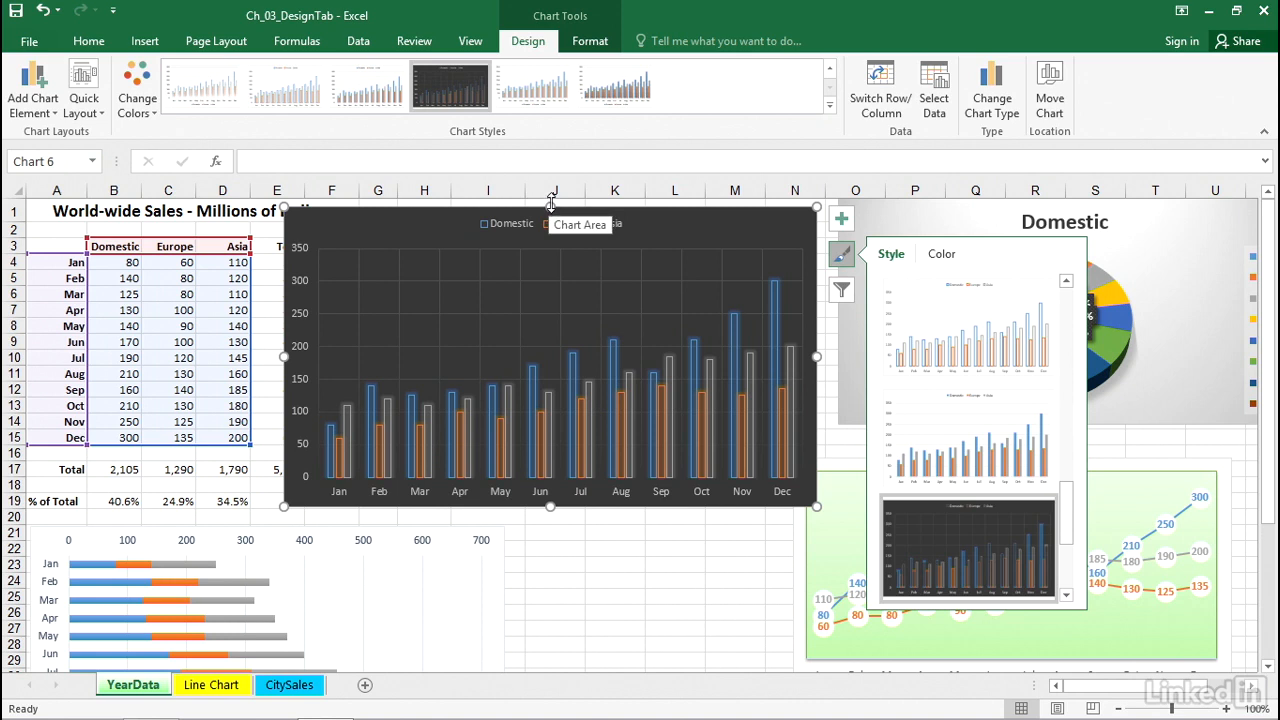
mouse_move(551, 205)
left_mouse_down()
mouse_move(551, 263)
mouse_move(550, 224)
left_mouse_up()
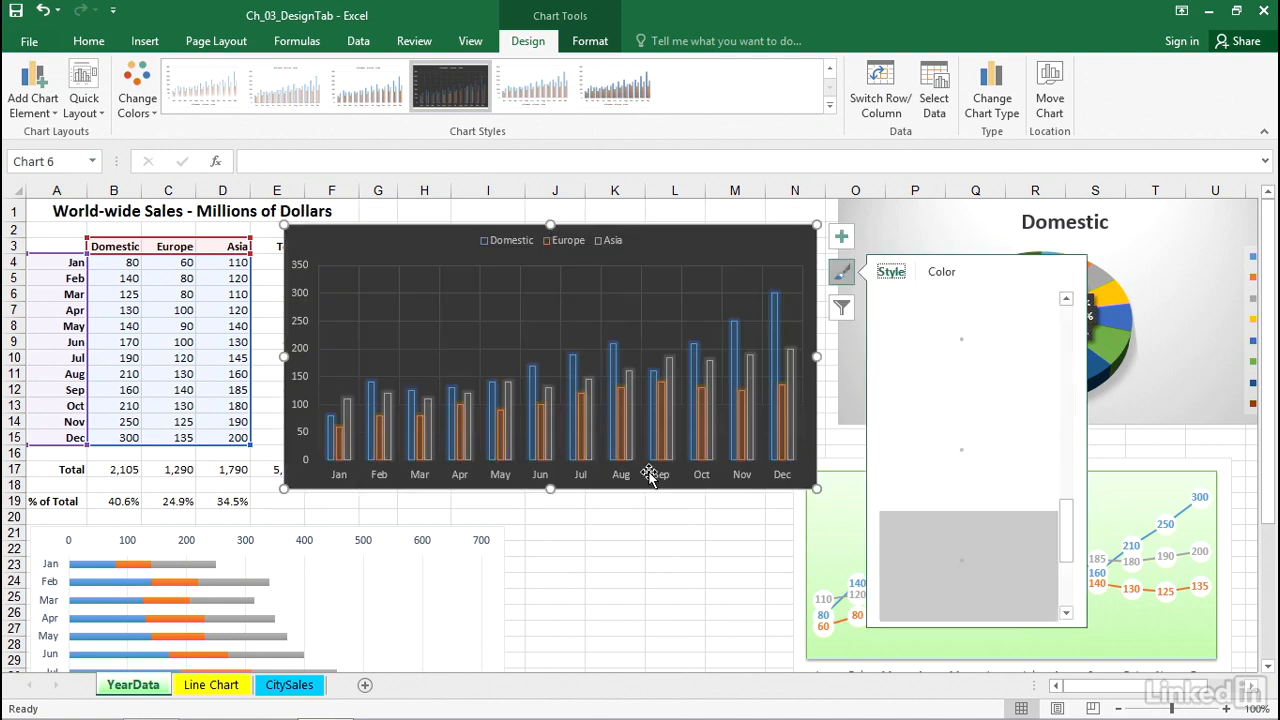
left_click(668, 563)
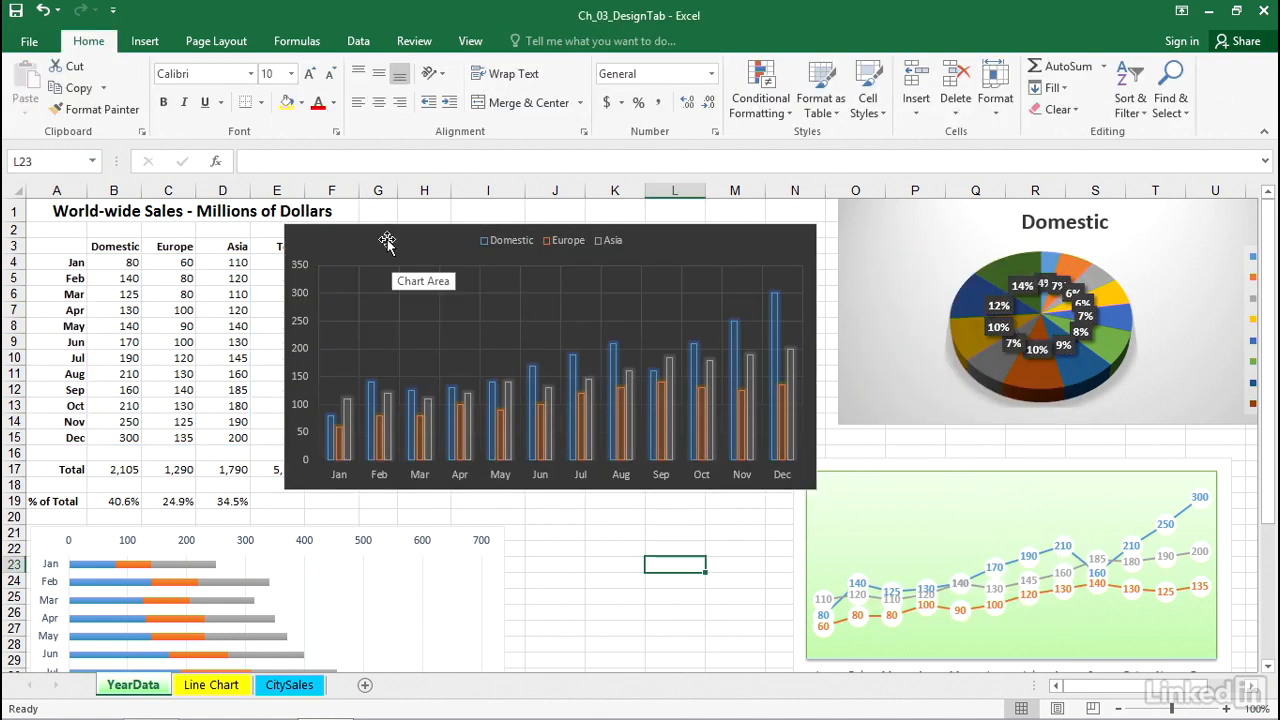
Reposition the column chart and resize it from opposite corners to fit cells F2:M15 exactly.
left_click_drag(375, 240, 420, 248)
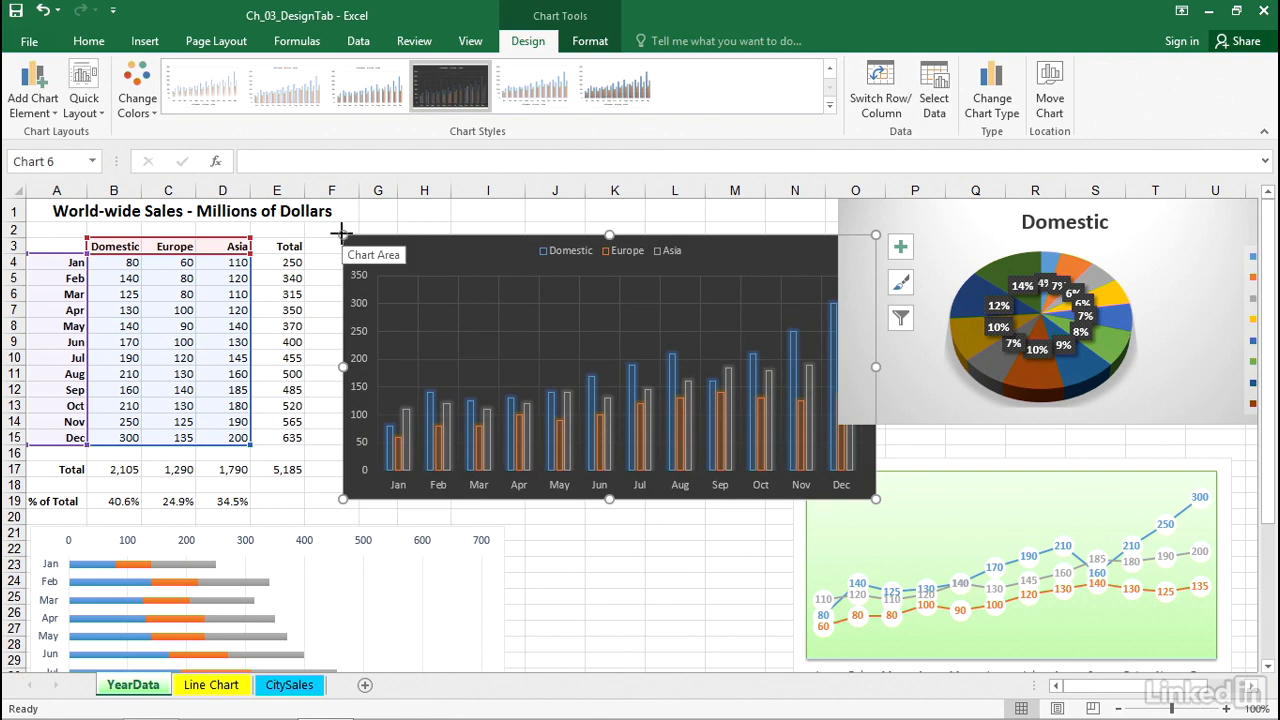
left_click_drag(340, 230, 305, 222)
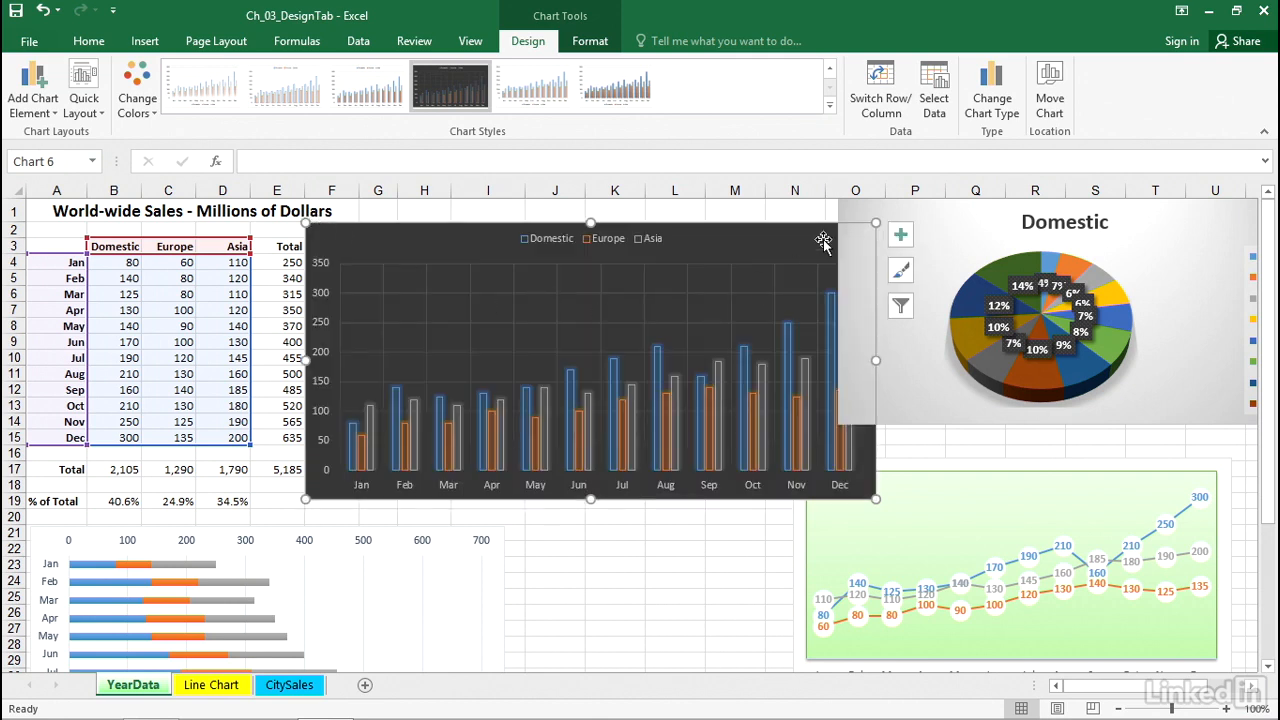
left_click_drag(876, 498, 786, 440)
mouse_move(789, 440)
left_mouse_down()
mouse_move(772, 428)
mouse_move(768, 444)
left_mouse_up()
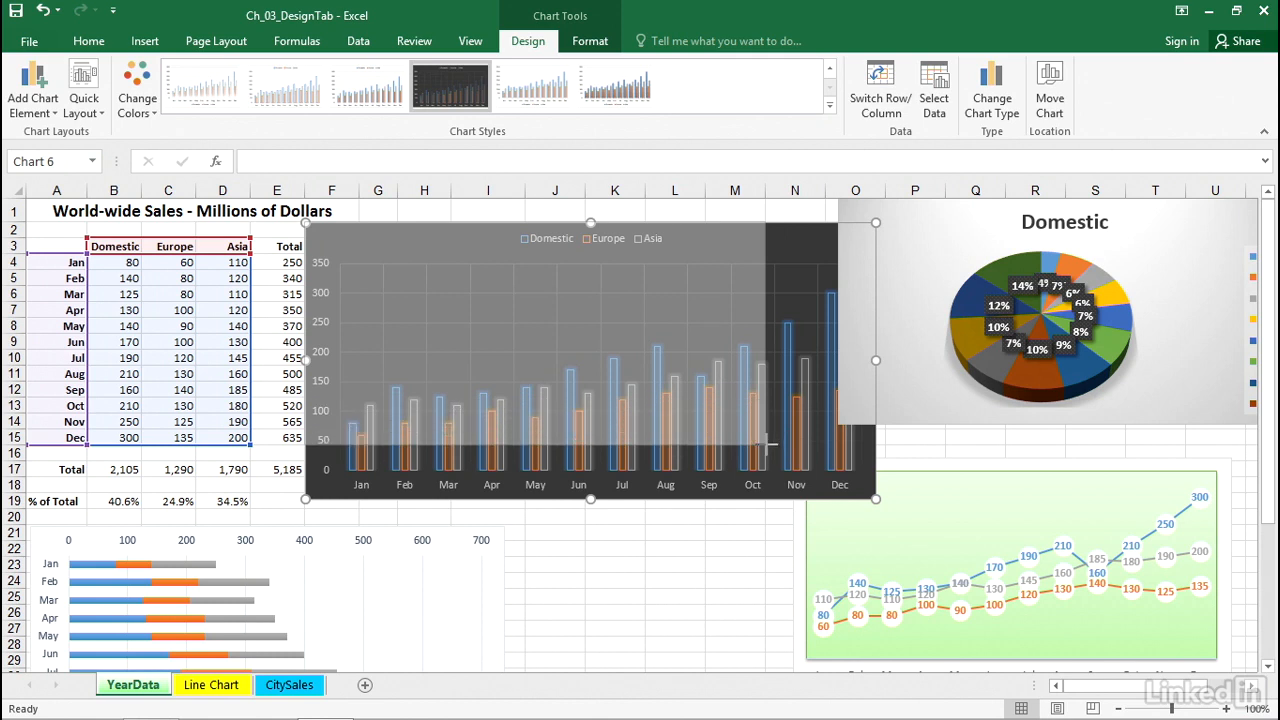
left_click_drag(768, 444, 767, 445)
left_click(728, 514)
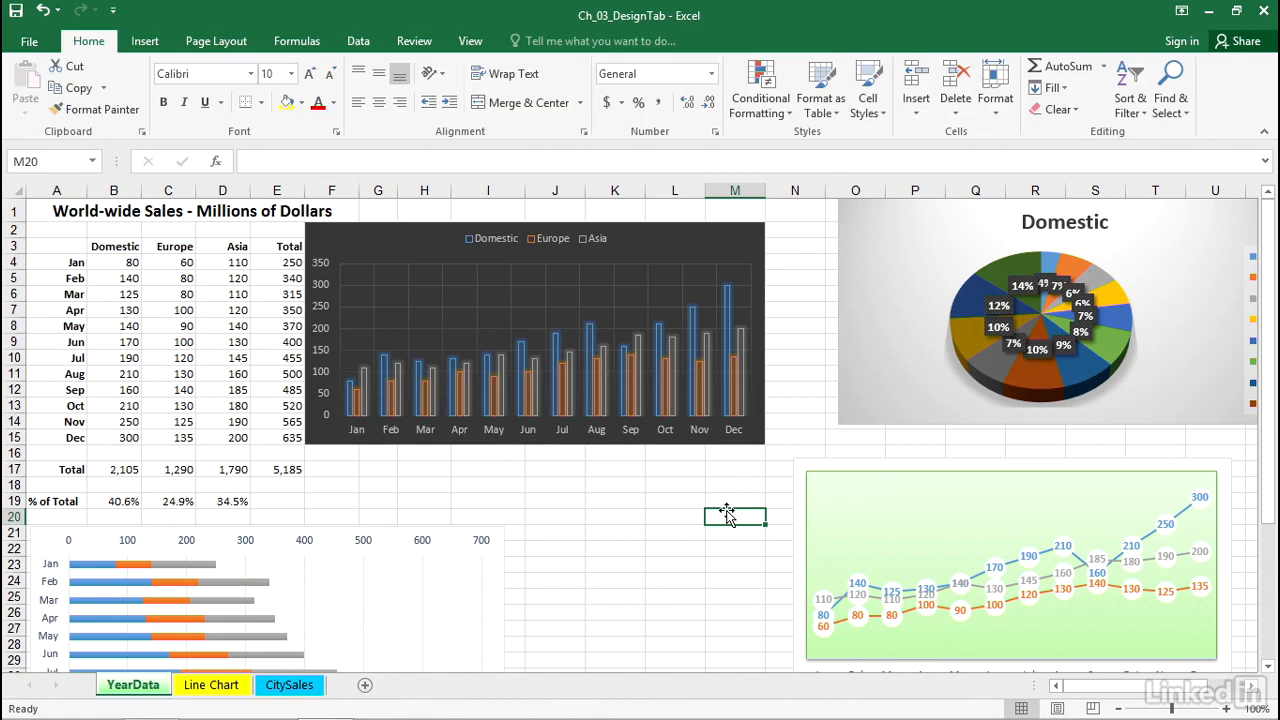
Move the Domestic pie chart to start at cell O2 and resize it to fit cells O2:U15 exactly.
mouse_move(889, 212)
left_mouse_down()
mouse_move(892, 250)
mouse_move(826, 222)
left_mouse_up()
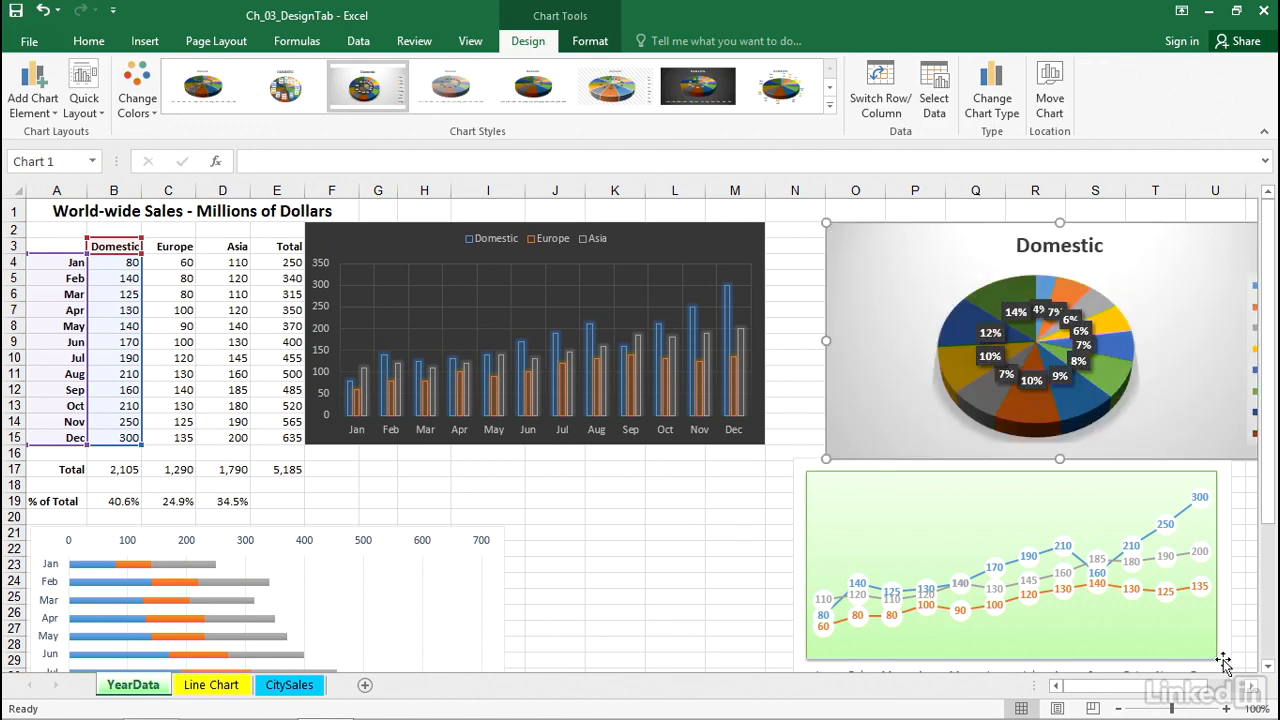
left_click(1256, 690)
left_click(1256, 690)
left_click(1112, 387)
left_click_drag(1178, 458, 1157, 449)
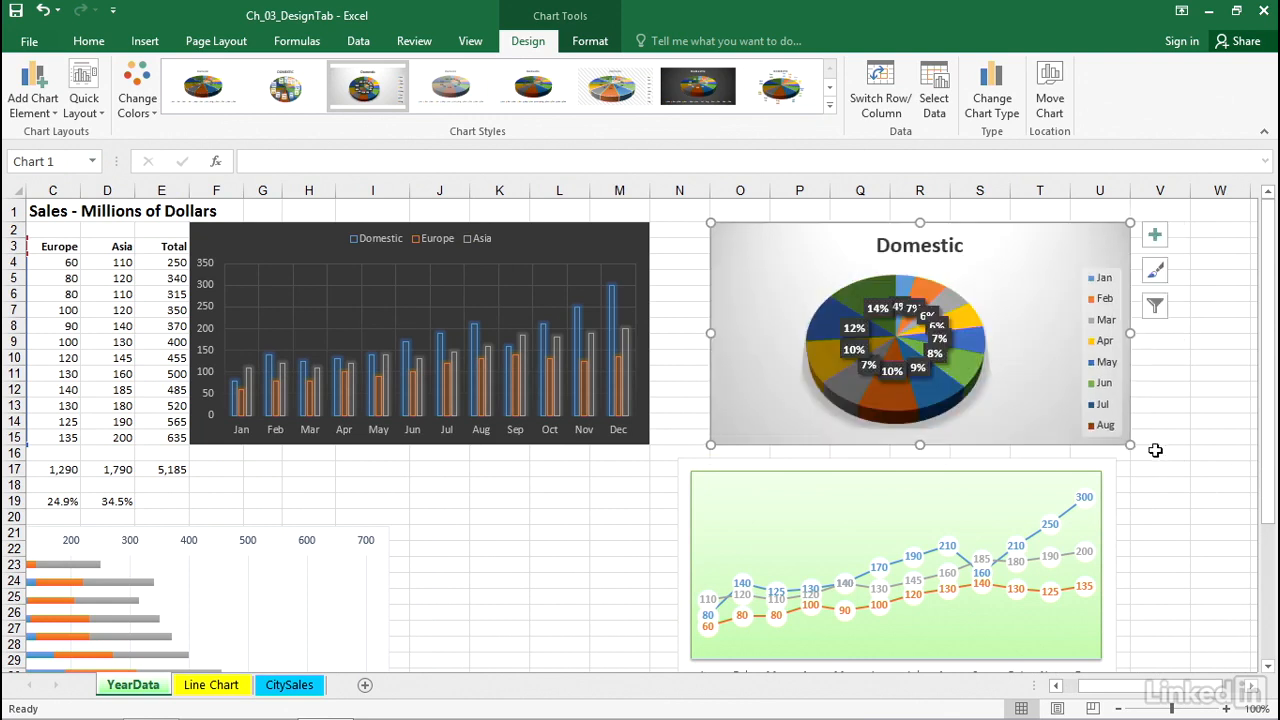
left_click(1160, 500)
Resize the line chart to fit cells O17:U31, matching the pie chart's width, and deselect it.
left_click(1084, 460)
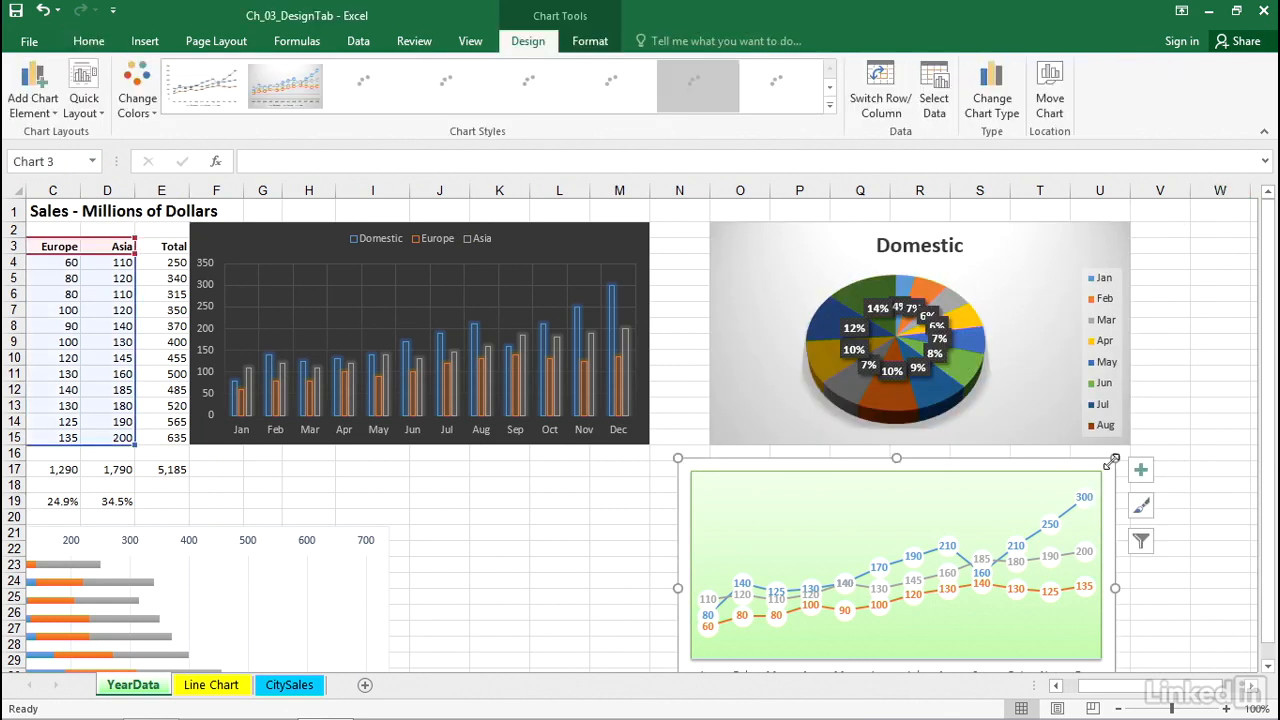
left_click_drag(1115, 458, 1130, 461)
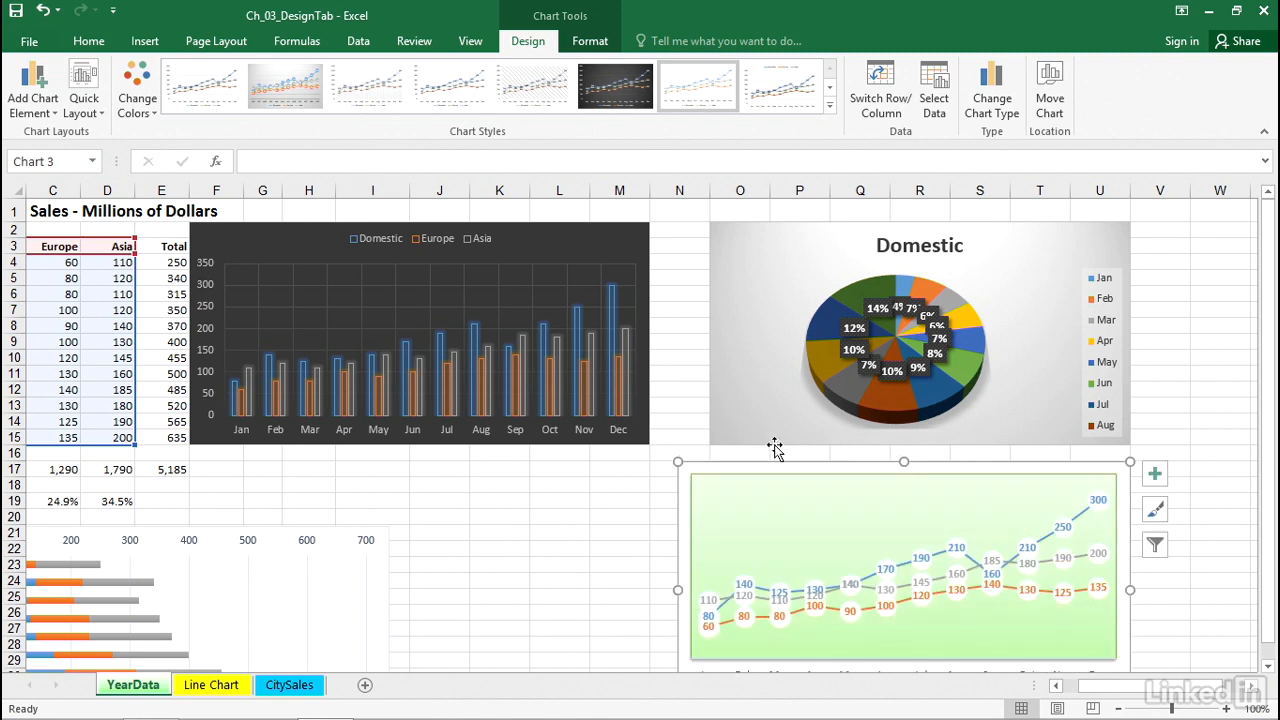
left_click_drag(676, 460, 710, 459)
scroll(920, 560, "down", 2)
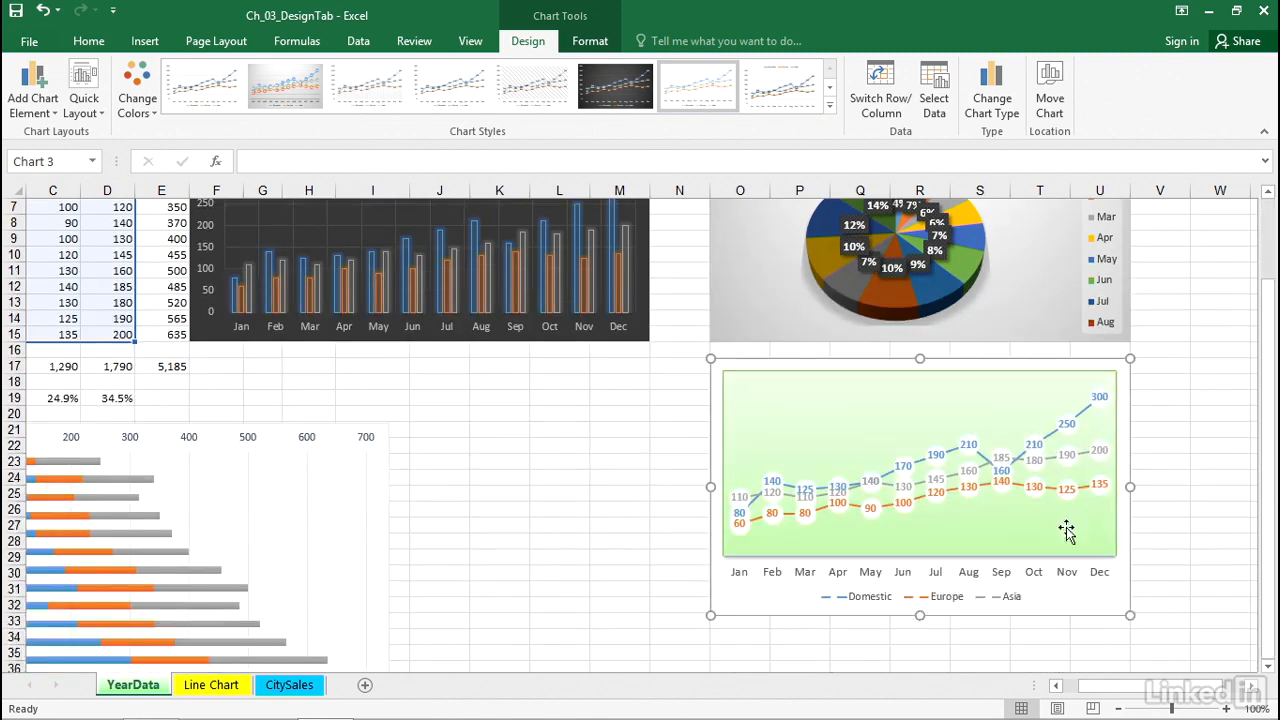
left_click_drag(920, 614, 928, 593)
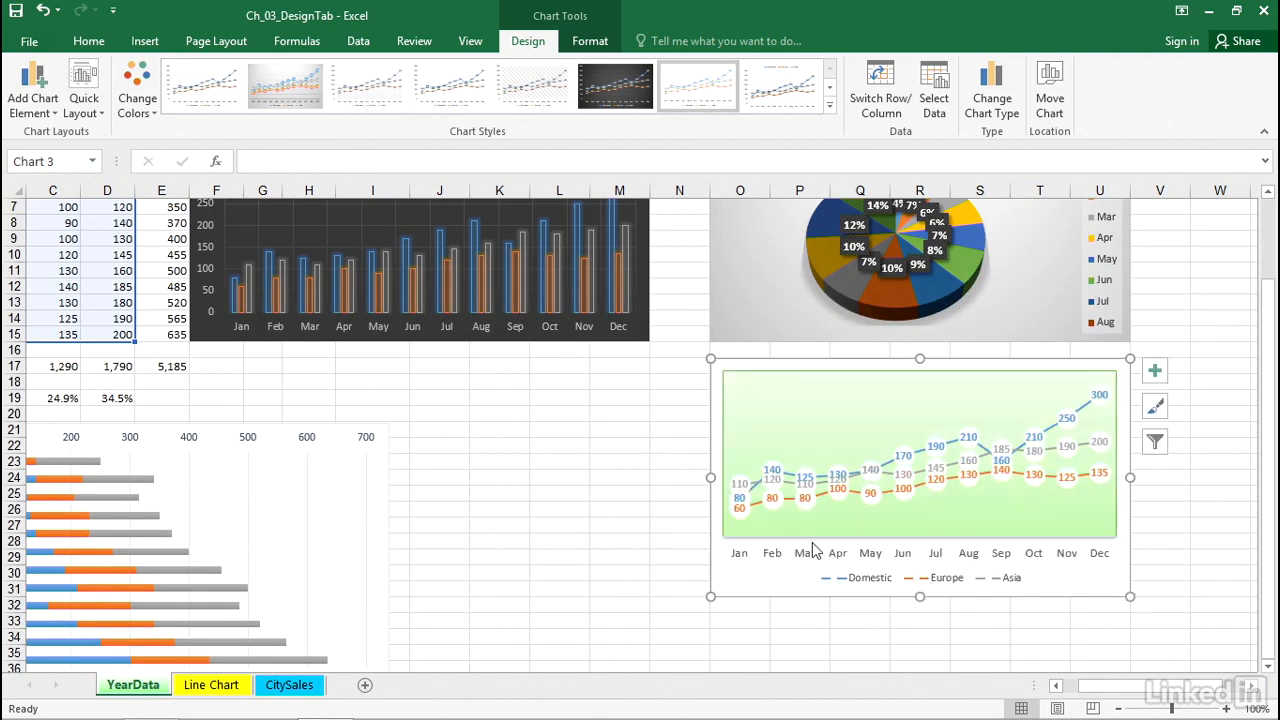
left_click(566, 385)
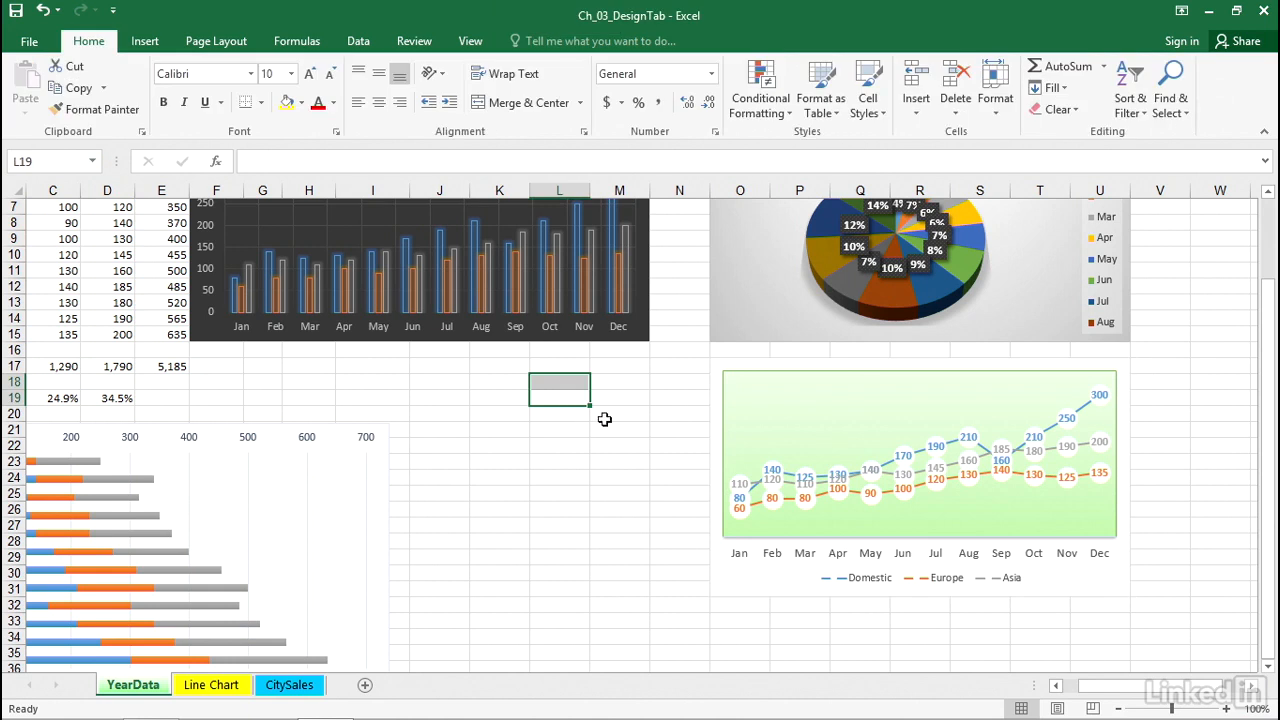
scroll(600, 420, "up", 2)
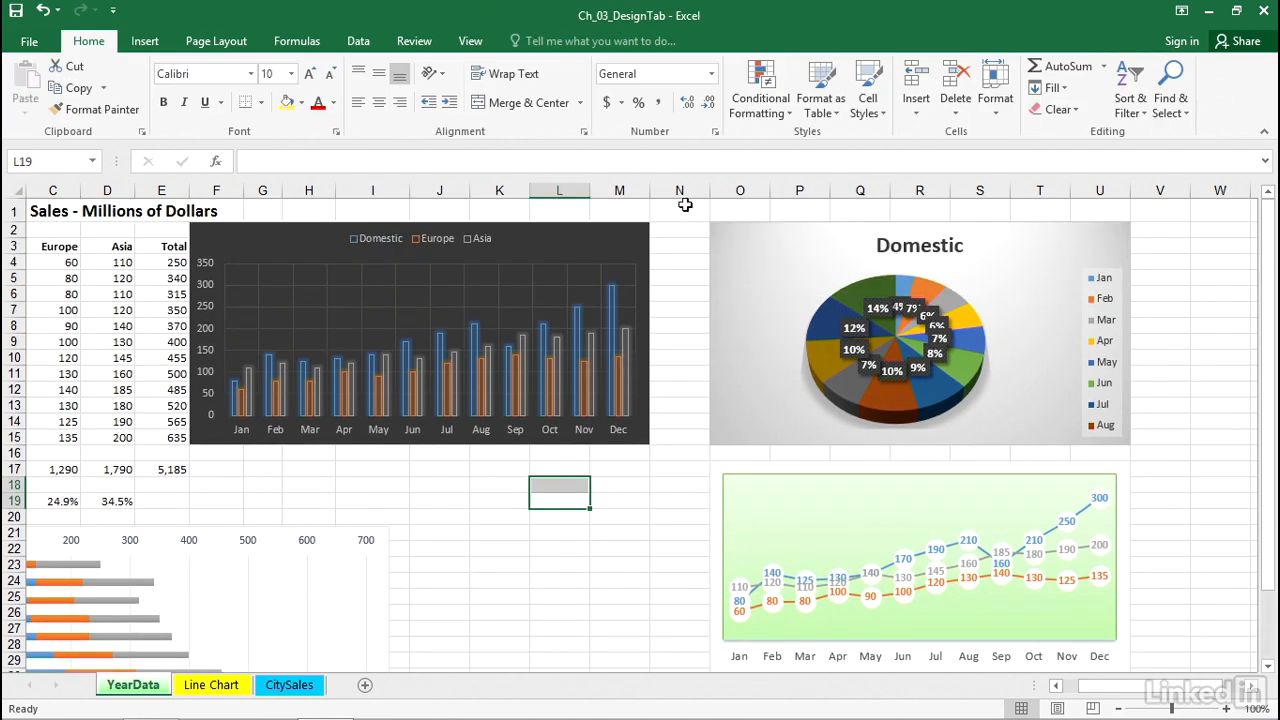
Duplicate the column chart and place the copy directly below the original, starting around row 16.
left_click(621, 234)
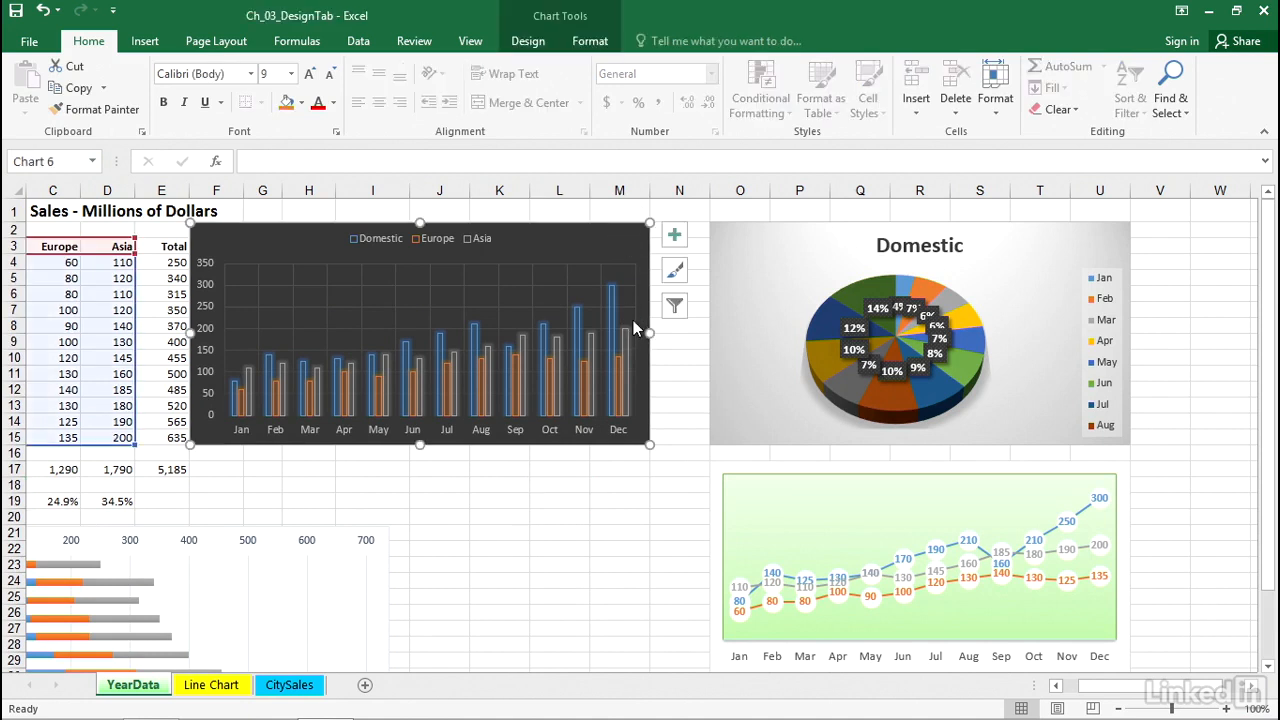
key("ctrl+d")
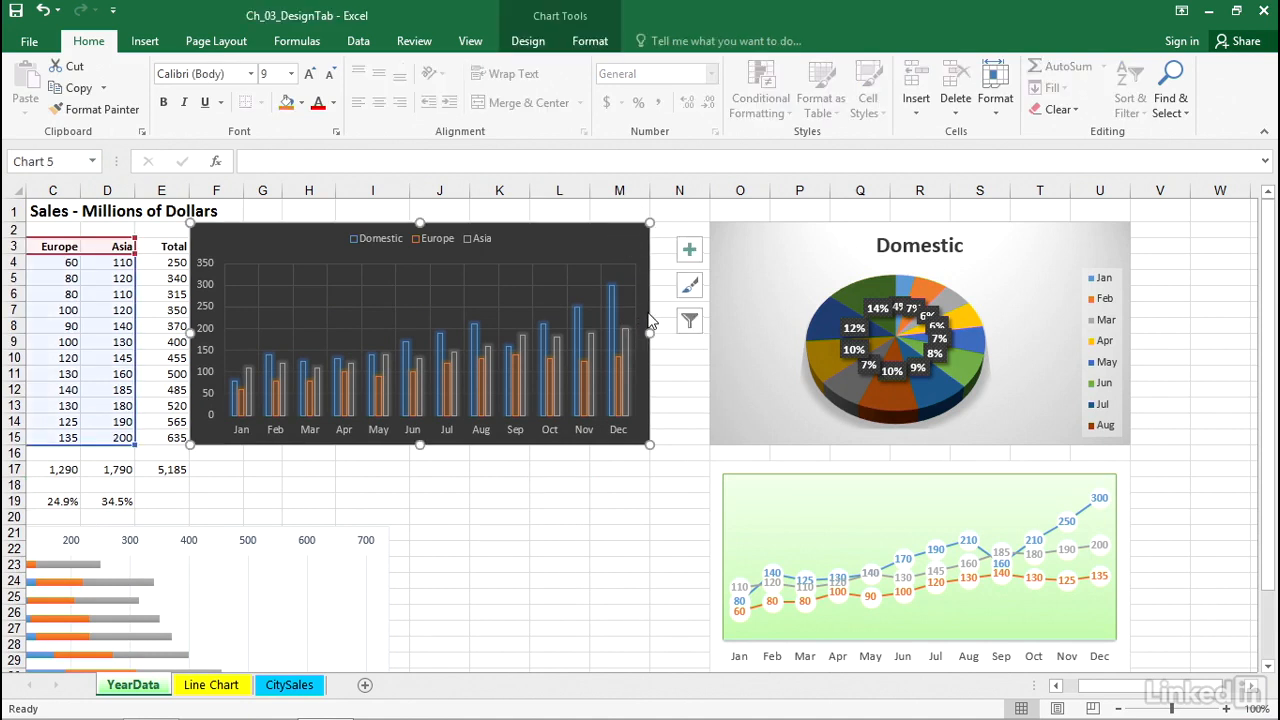
left_click_drag(623, 266, 608, 477)
Shrink the copied column chart's data range to B3:B15 so it plots only the Domestic series, and deselect it.
left_click_drag(1125, 686, 1055, 692)
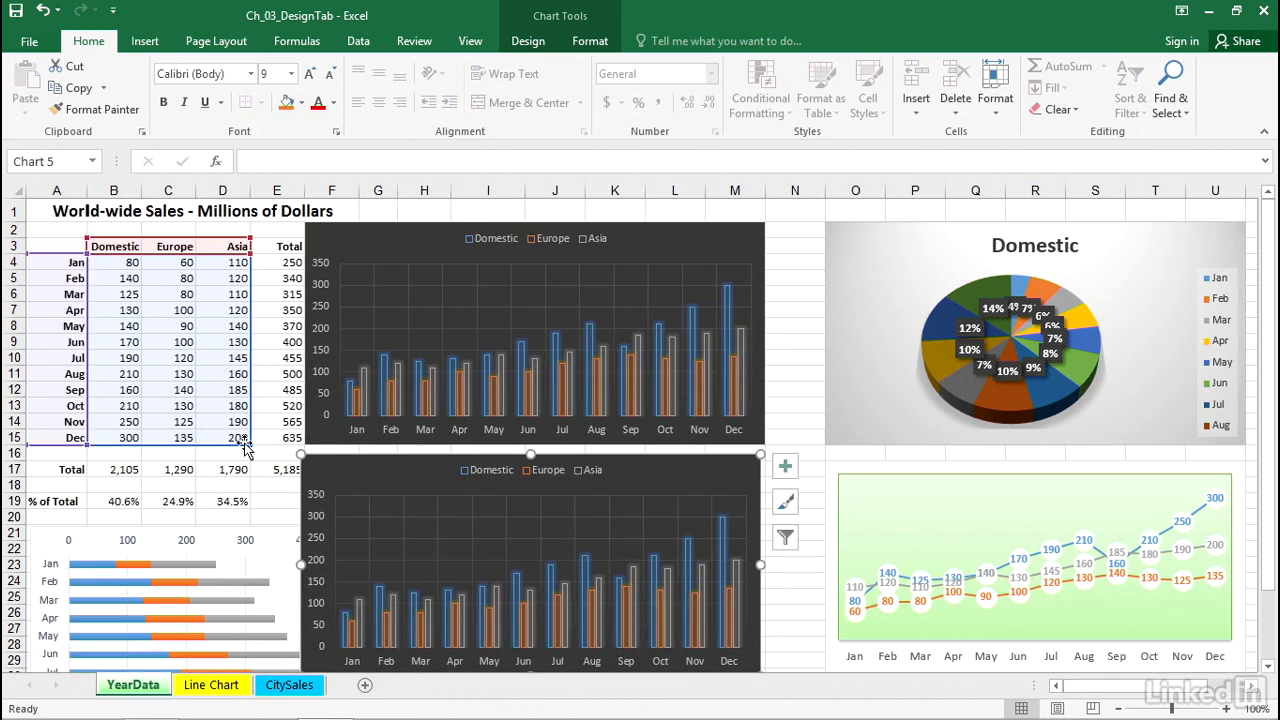
left_click_drag(245, 440, 152, 447)
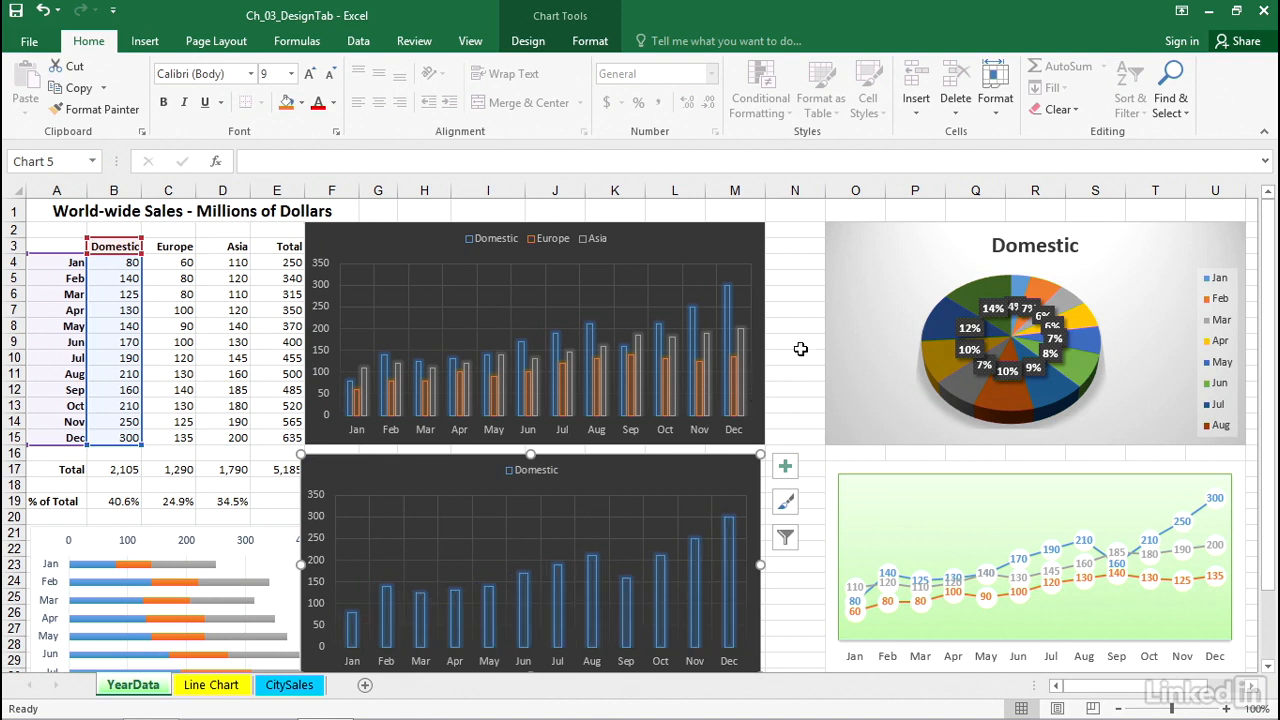
left_click(785, 310)
Make a copy of the Domestic-only column chart, place it below the line chart's level starting near cell I32, and deselect it.
scroll(799, 372, "down", 1)
scroll(799, 372, "down", 4)
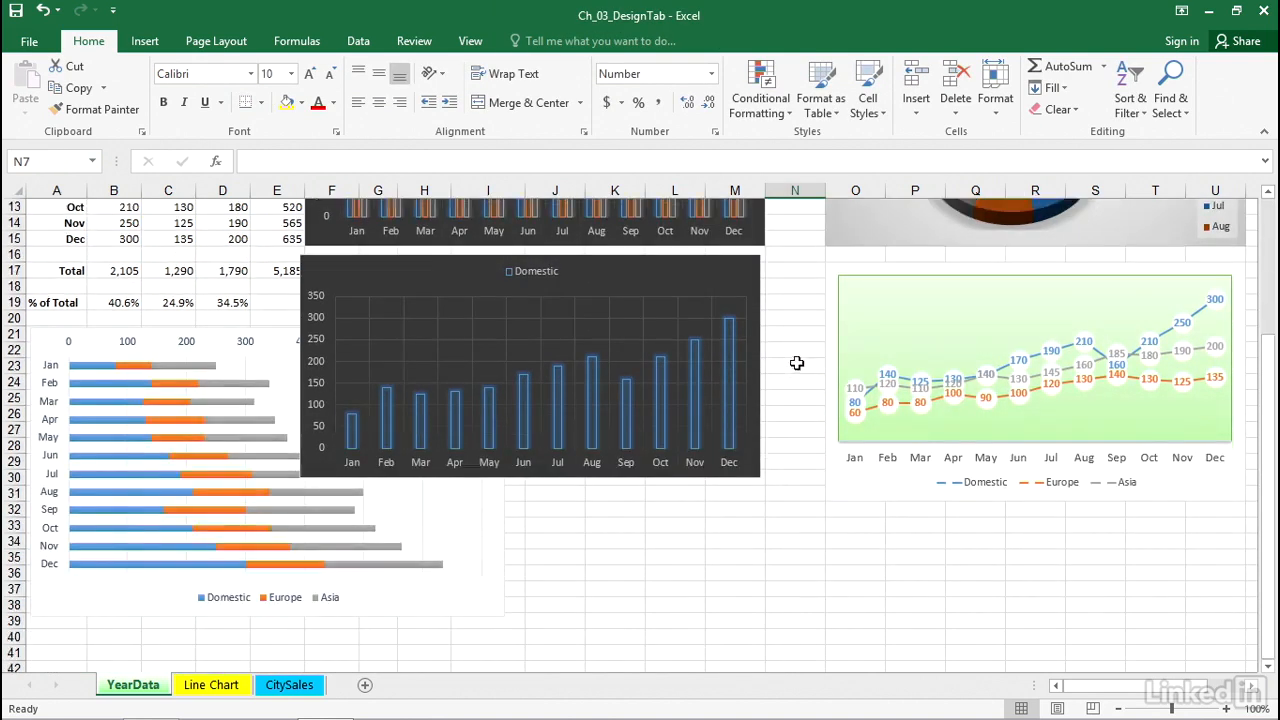
left_click(727, 224)
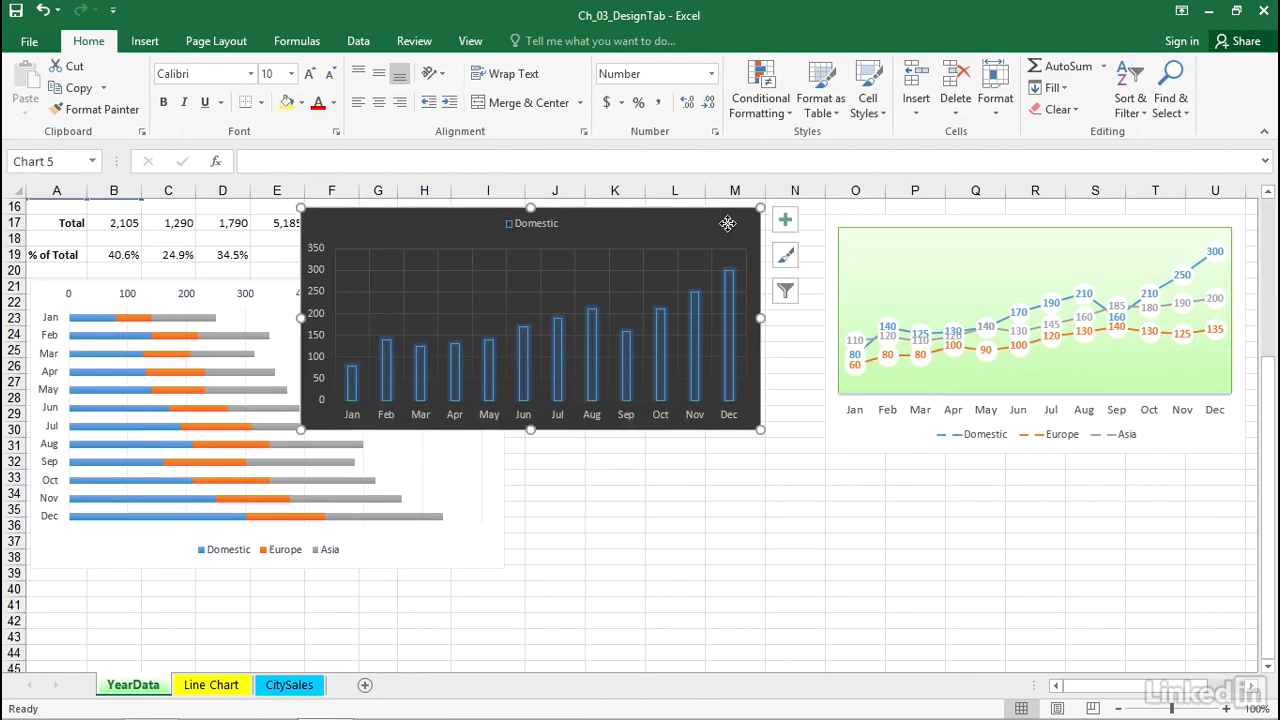
left_click_drag(727, 223, 894, 480)
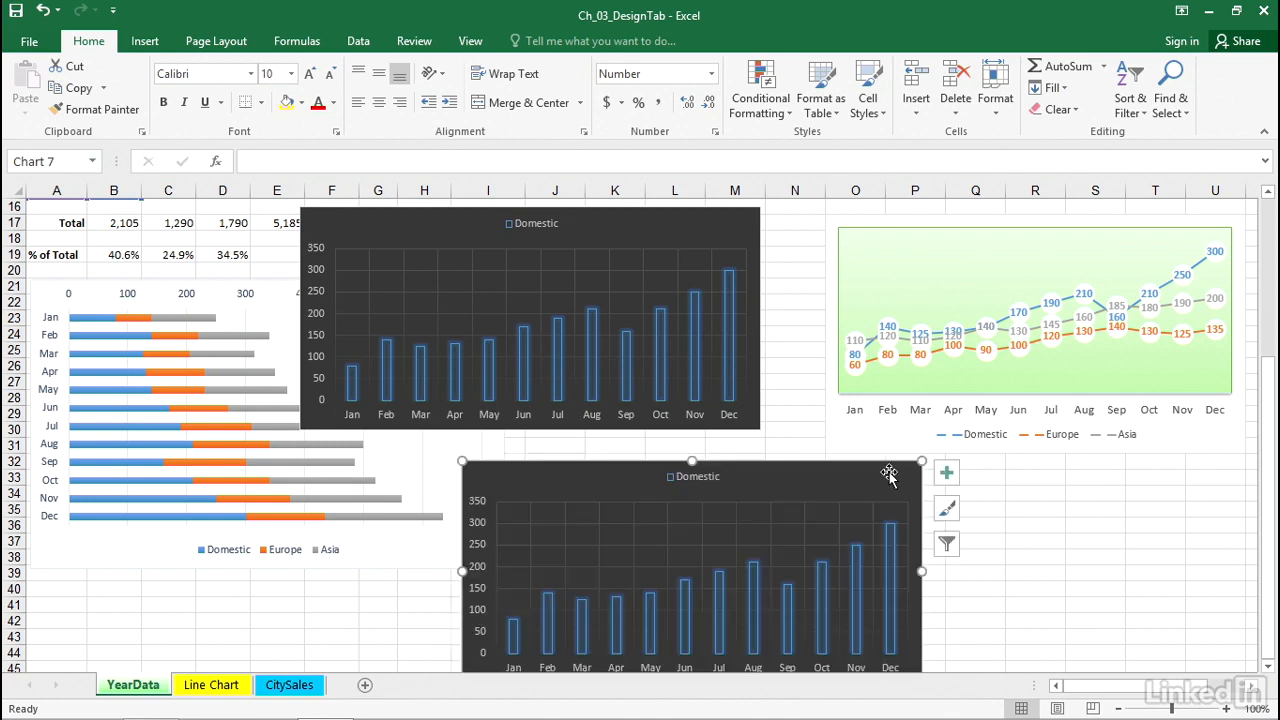
left_click(1027, 477)
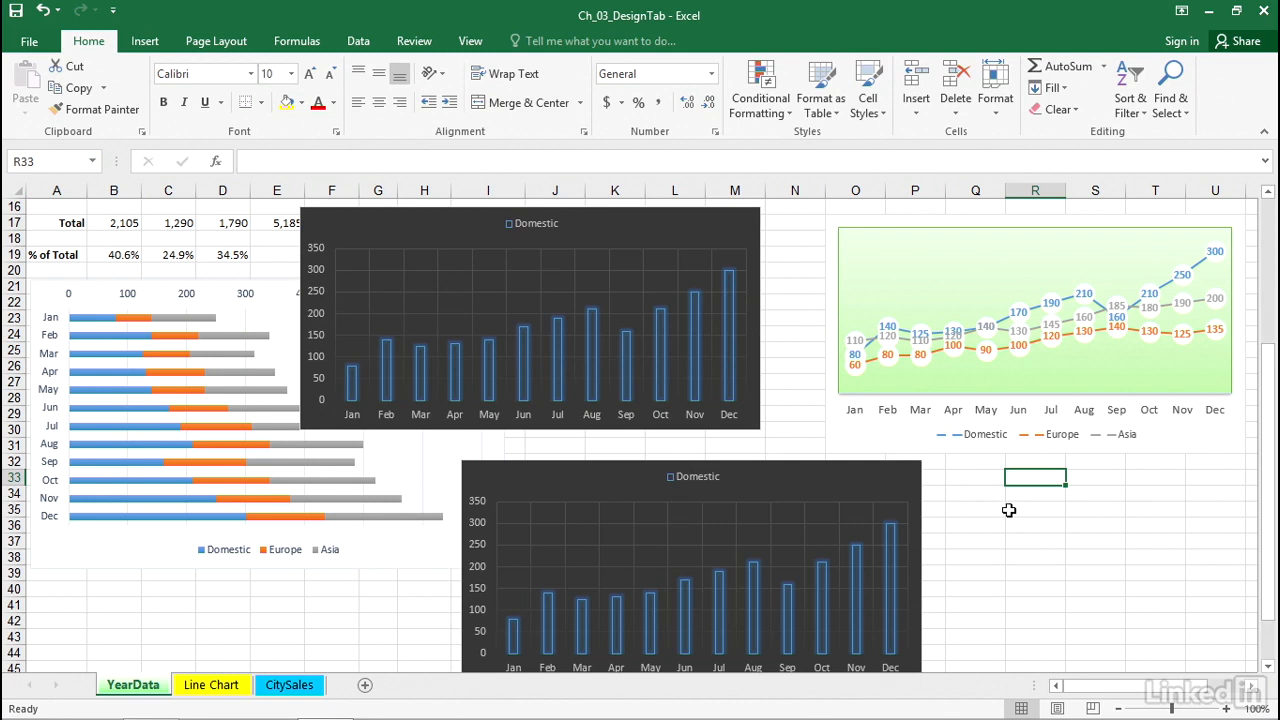
scroll(1019, 535, "up", 5)
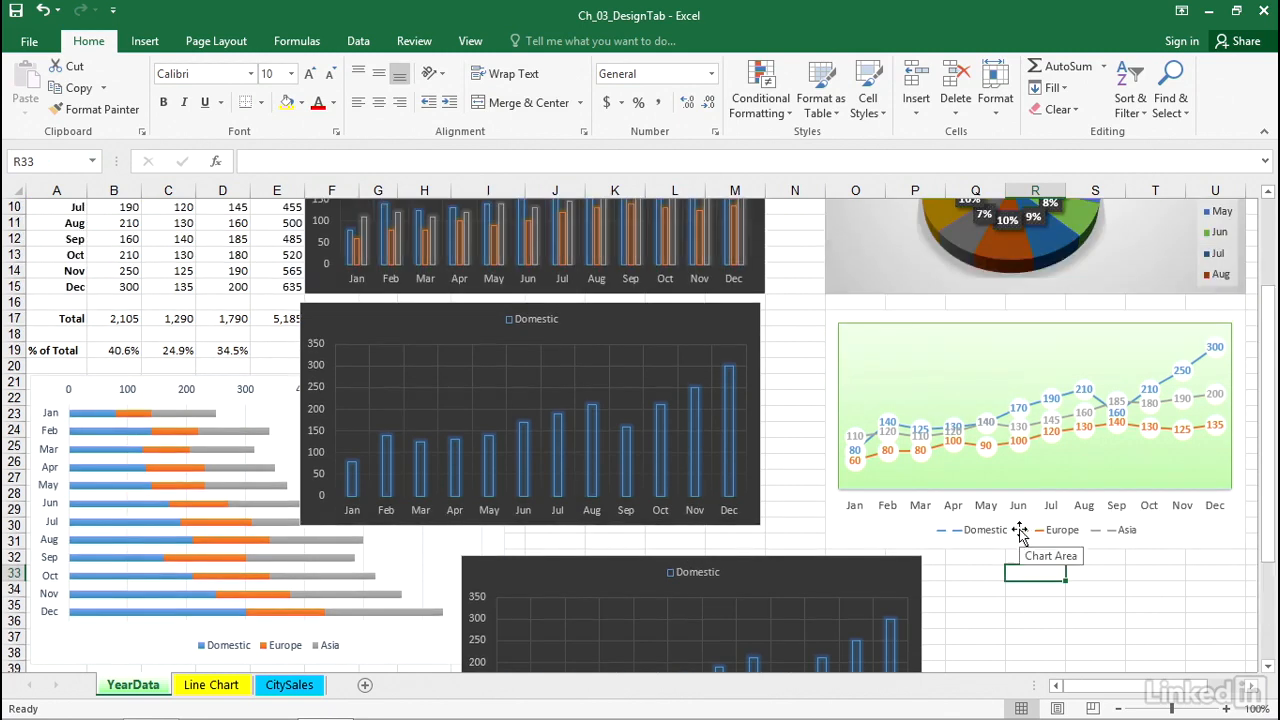